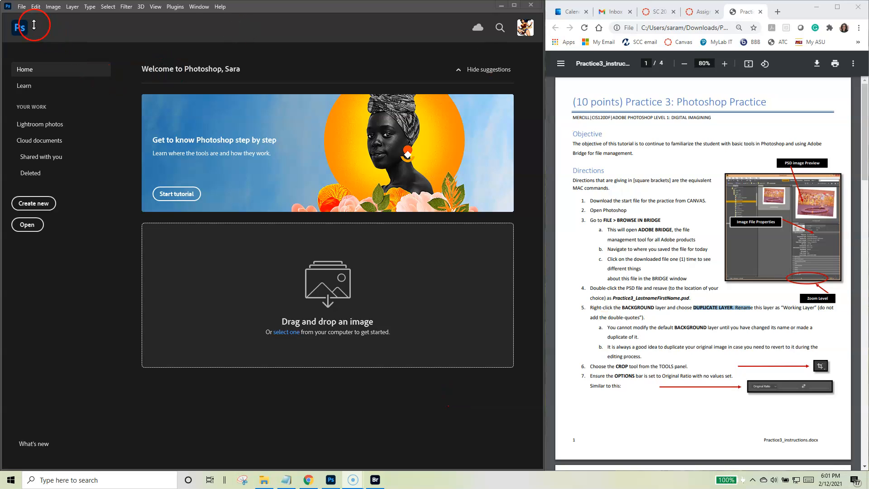
# Step: Browse files in Adobe Bridge, with its window maximized
pyautogui.click(25, 8)
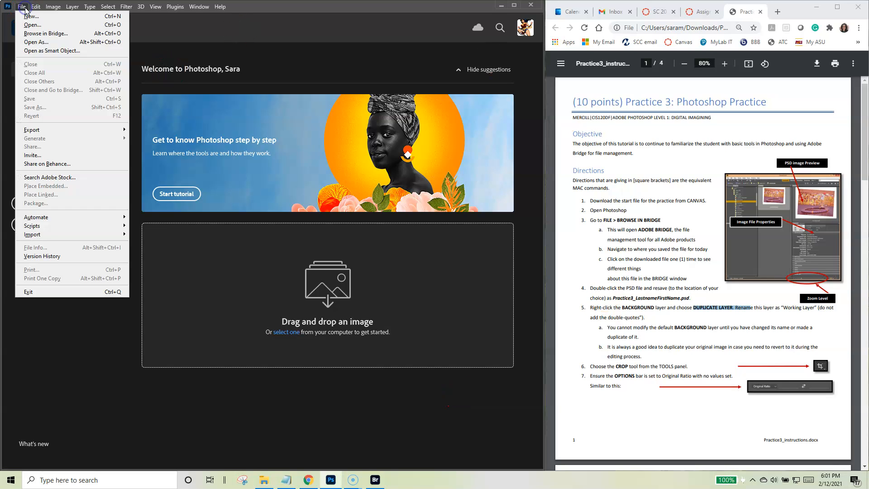
pyautogui.click(45, 33)
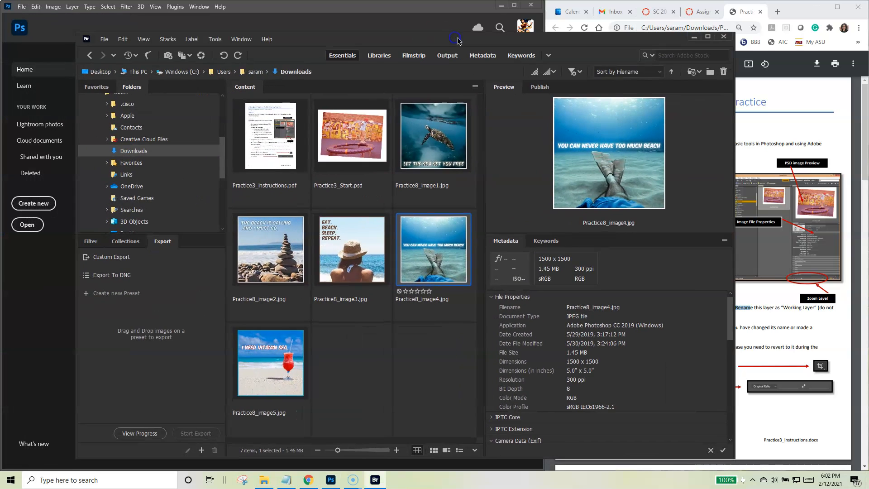
pyautogui.click(708, 36)
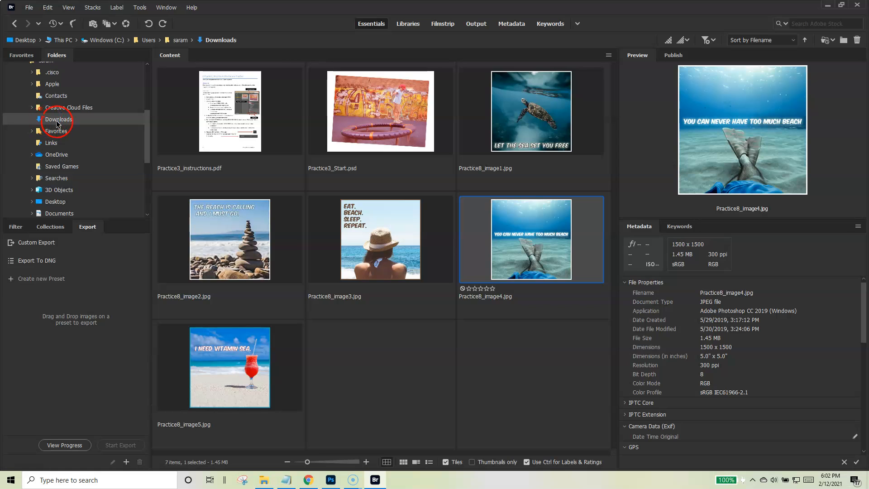
# Step: Examine the folder tree and the Favorites list as ways of navigating to the Downloads folder
pyautogui.moveTo(145, 145); pyautogui.dragTo(146, 103)
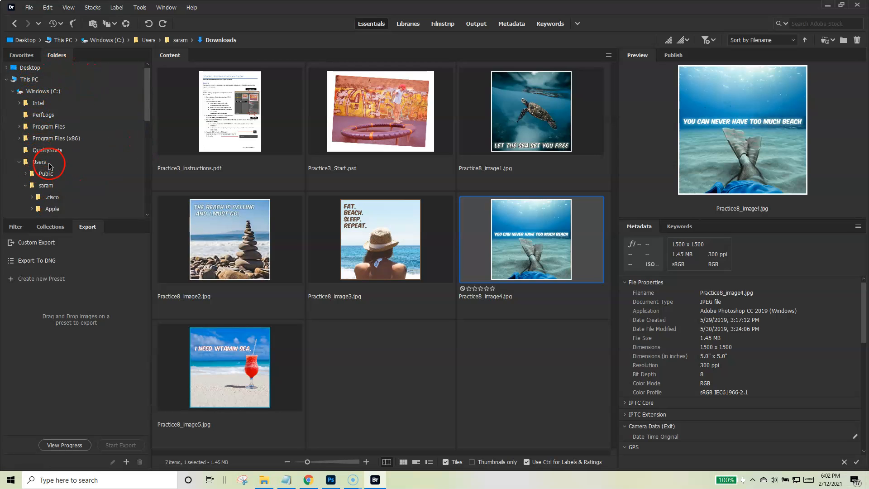
pyautogui.click(21, 56)
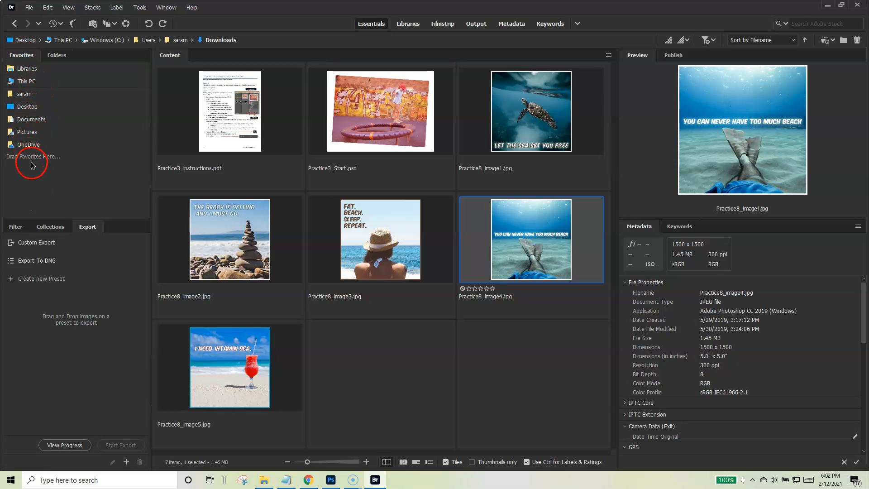
pyautogui.click(58, 56)
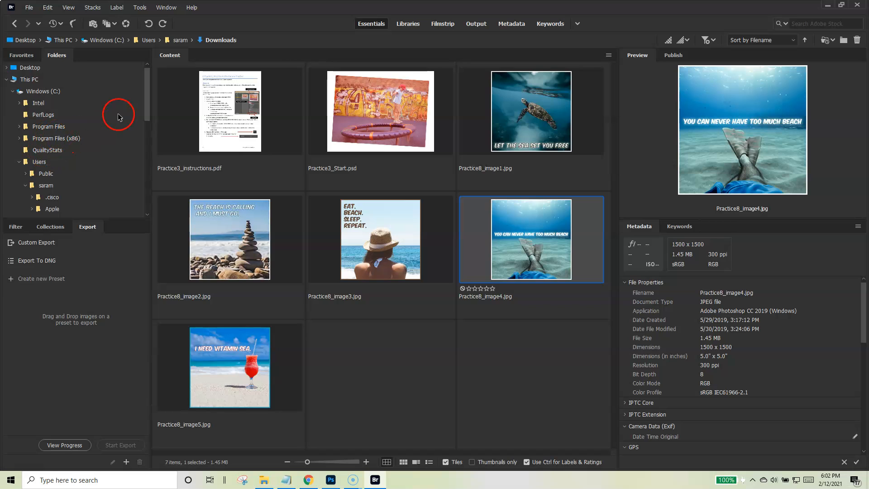
pyautogui.moveTo(146, 83); pyautogui.dragTo(148, 123)
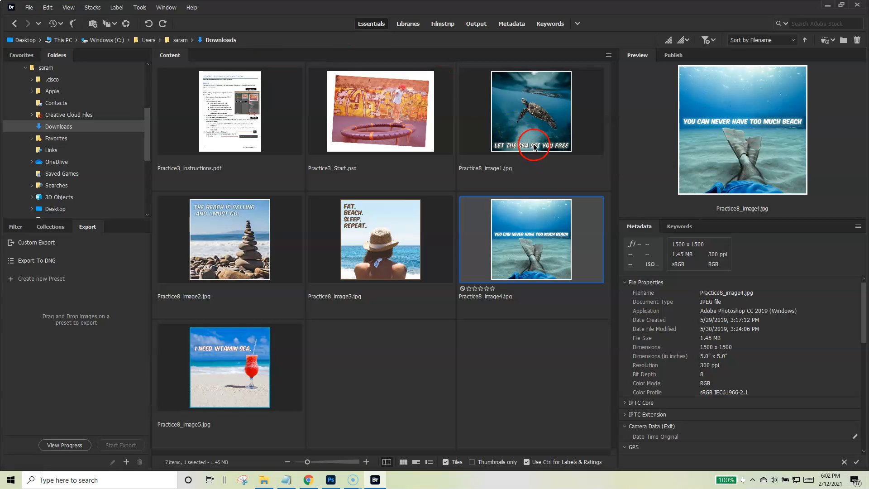
# Step: Compare the thumbnail, details and list views of Downloads, then return to the locked thumbnail grid and enlarge the thumbnails
pyautogui.moveTo(307, 462)
pyautogui.mouseDown()
pyautogui.moveTo(358, 464)
pyautogui.moveTo(293, 465)
pyautogui.mouseUp()
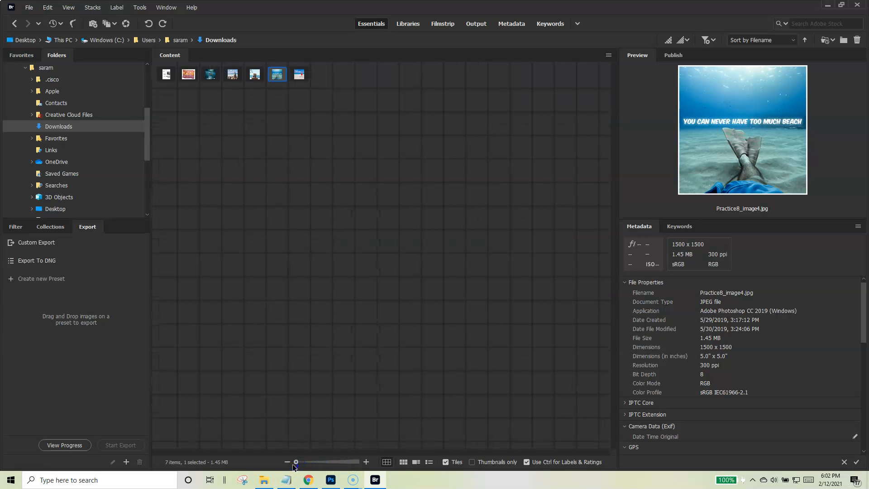
pyautogui.moveTo(293, 465); pyautogui.dragTo(307, 465)
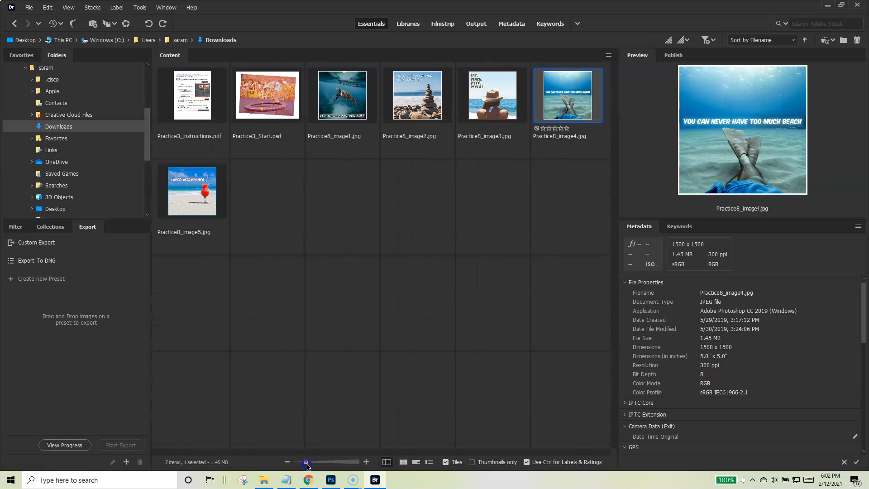
pyautogui.click(403, 463)
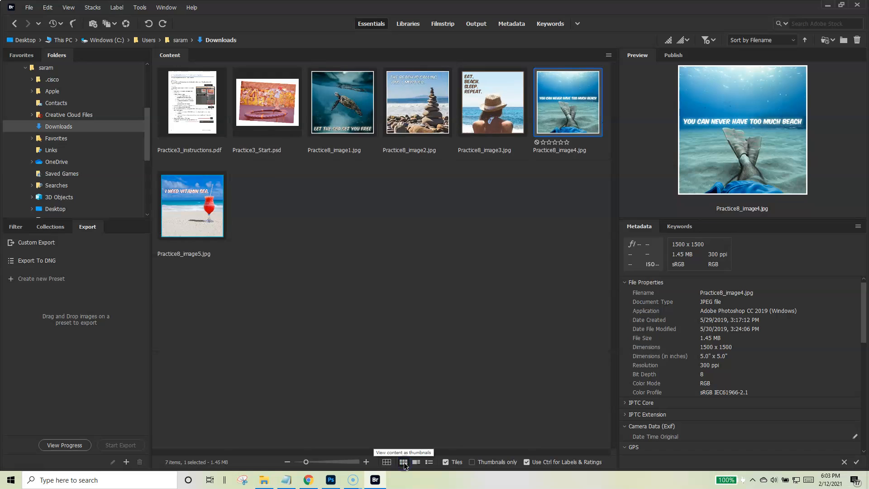
pyautogui.click(416, 462)
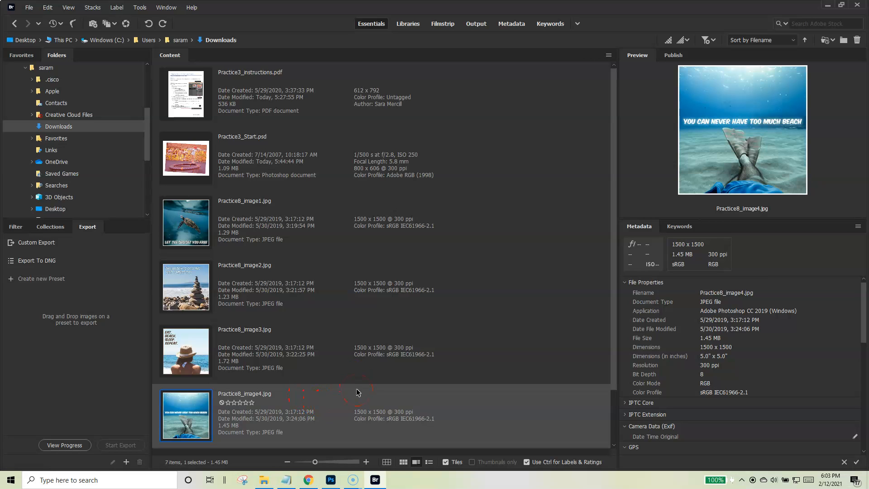
pyautogui.click(430, 462)
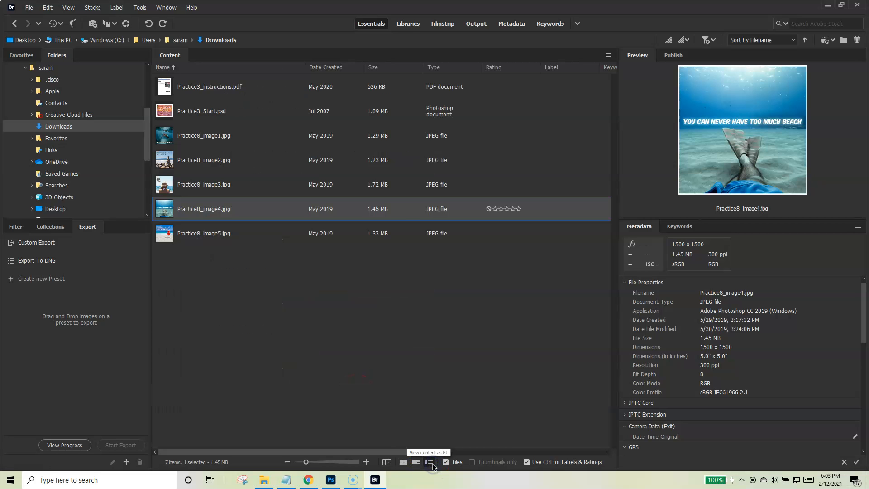
pyautogui.click(387, 463)
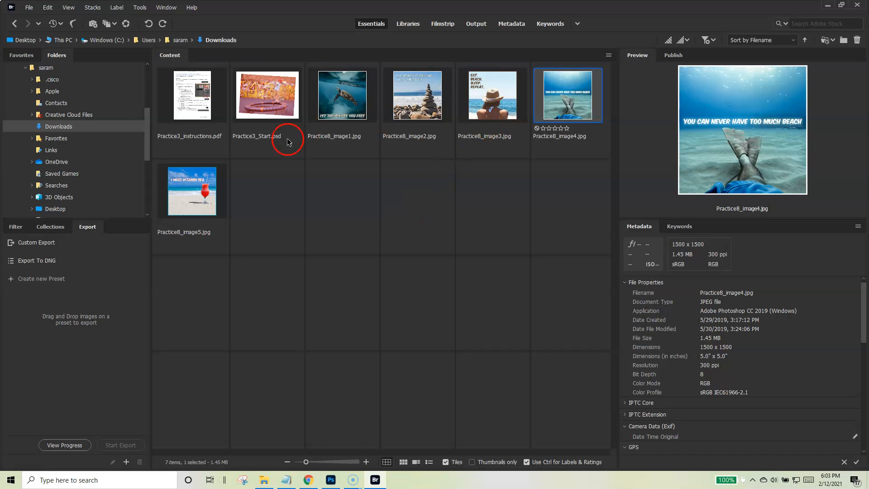
pyautogui.moveTo(306, 463); pyautogui.dragTo(315, 462)
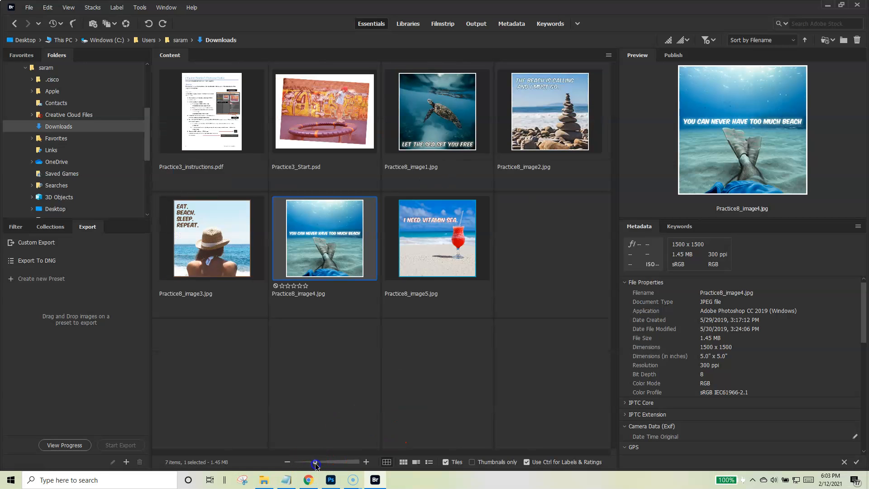
# Step: Preview Practice3_Start.psd and examine its keywords and metadata
pyautogui.click(317, 132)
pyautogui.moveTo(278, 160); pyautogui.dragTo(470, 327)
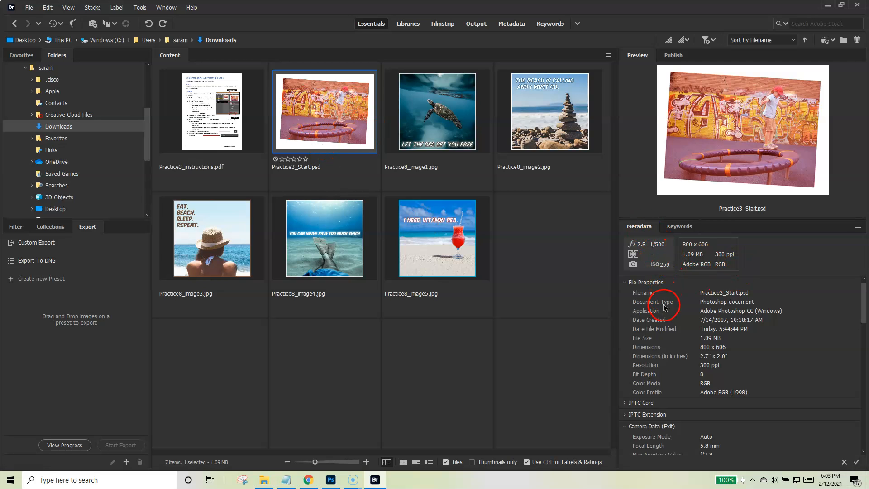
pyautogui.click(679, 226)
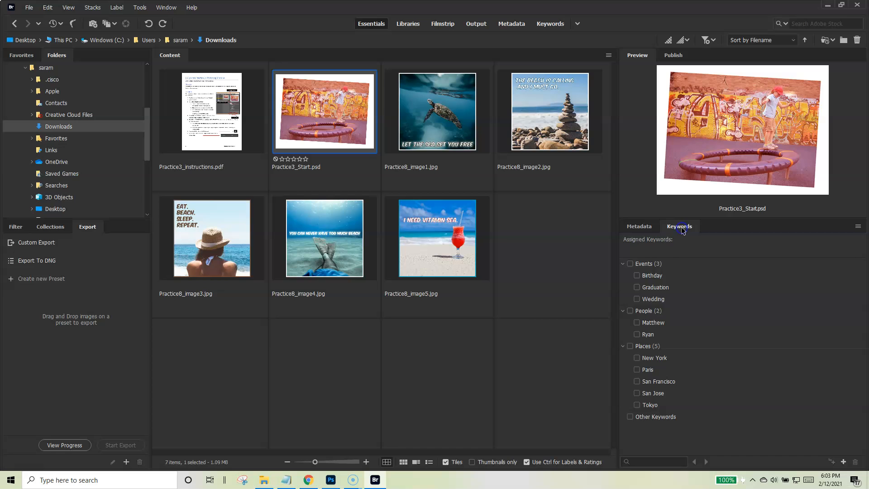
pyautogui.click(641, 226)
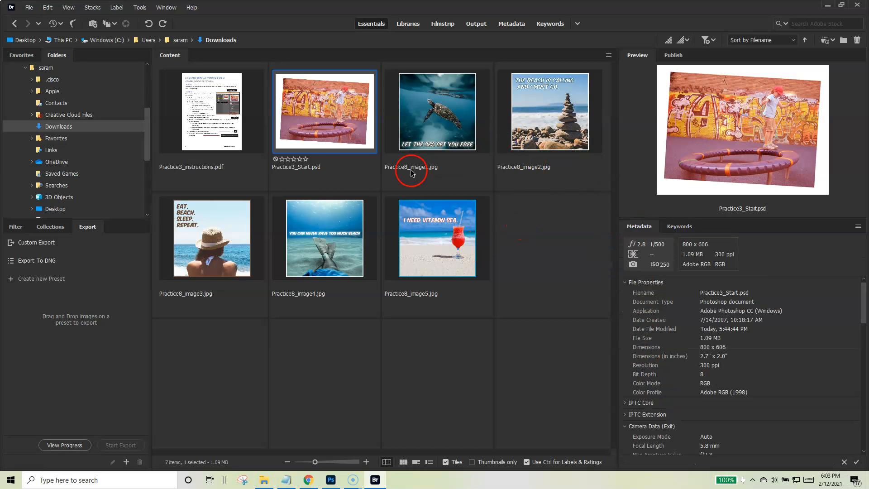
# Step: Open Practice3_Start.psd in Photoshop and close Bridge
pyautogui.doubleClick(331, 118)
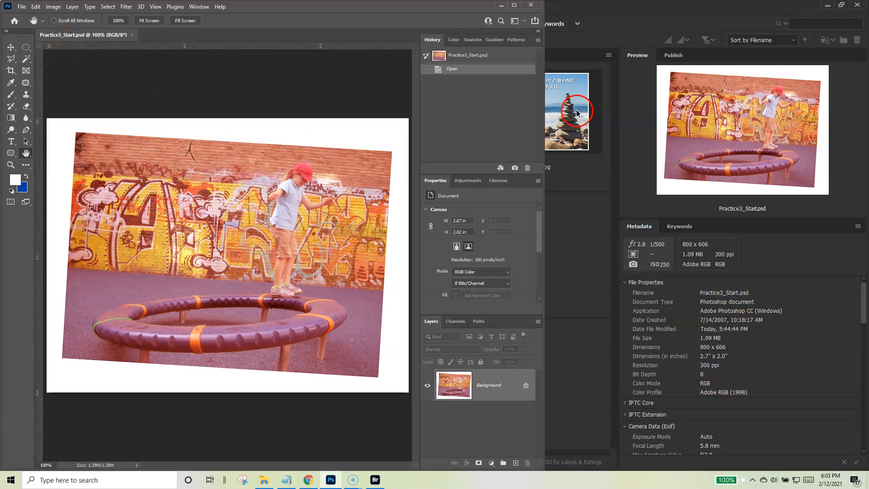
pyautogui.click(707, 8)
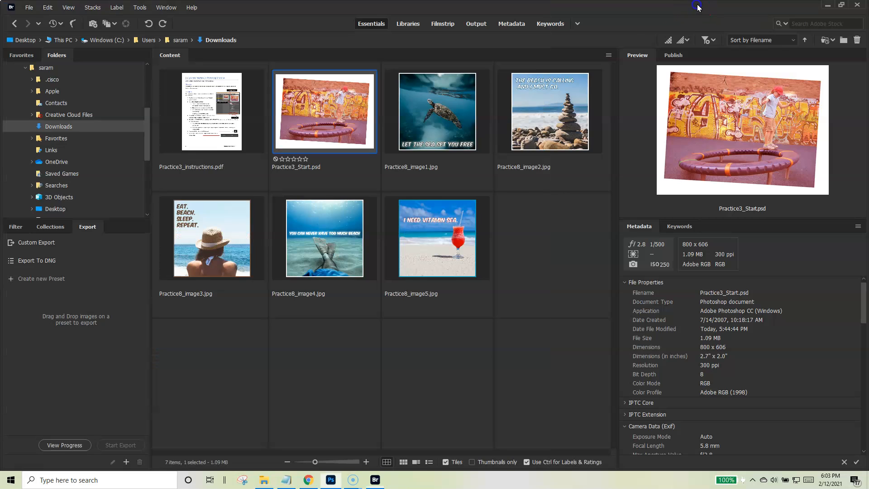
pyautogui.click(858, 5)
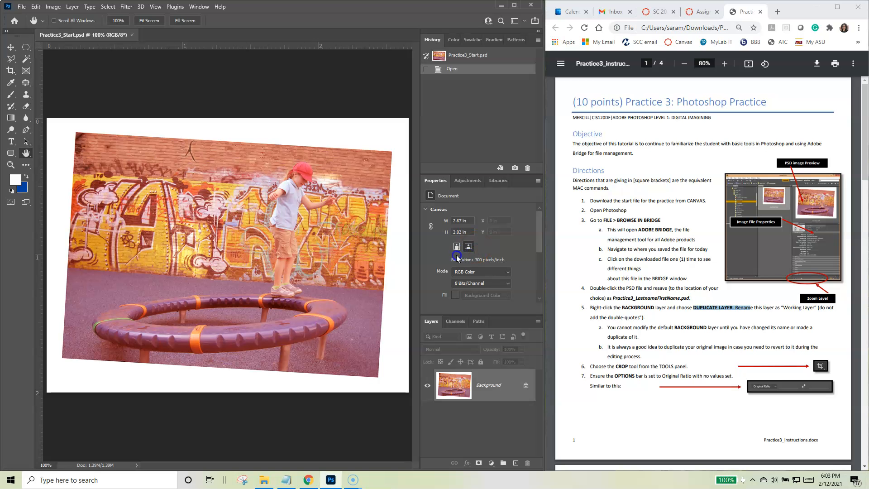
# Step: Save a copy of the image in Downloads as a Photoshop file named Practice3_ followed by the student's last and first name
pyautogui.scroll(-1, 598, 290)
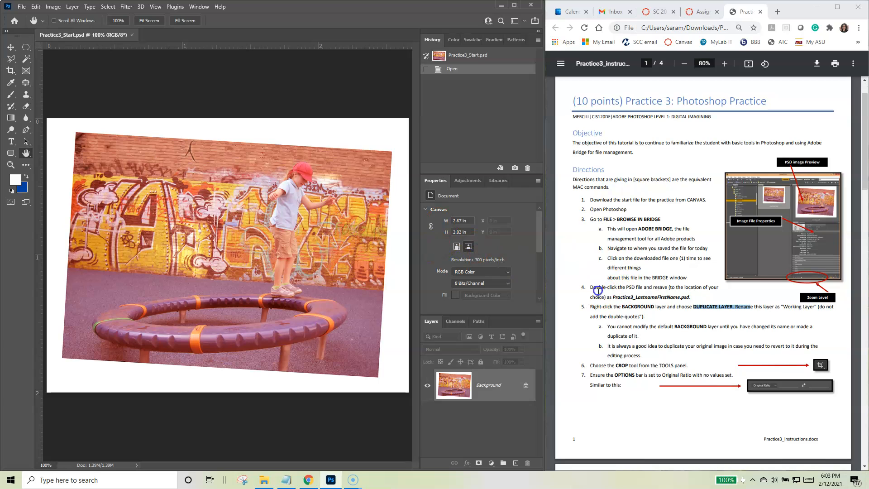
pyautogui.scroll(-1, 598, 244)
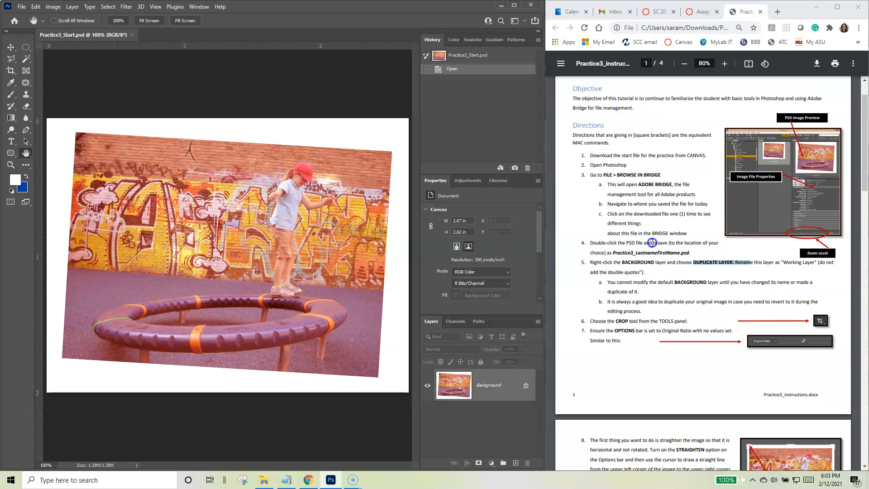
pyautogui.click(122, 83)
pyautogui.click(24, 9)
pyautogui.click(33, 116)
pyautogui.click(128, 156)
pyautogui.moveTo(144, 156); pyautogui.dragTo(87, 156)
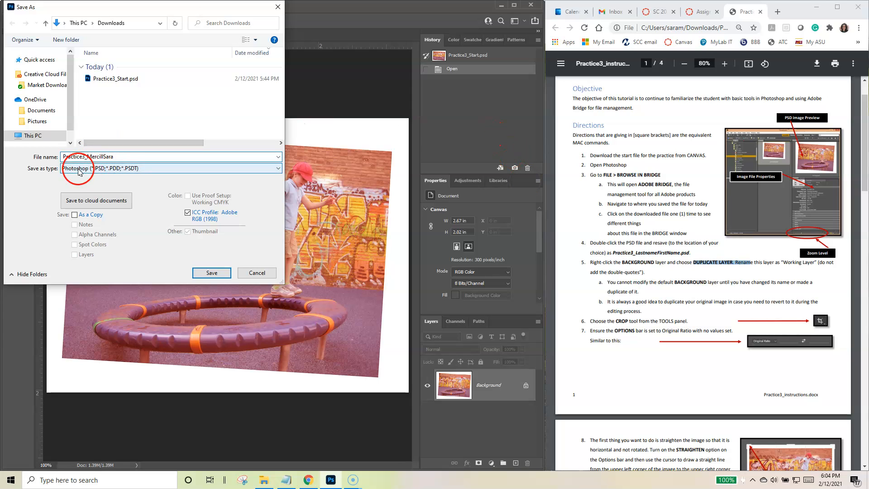
pyautogui.click(212, 272)
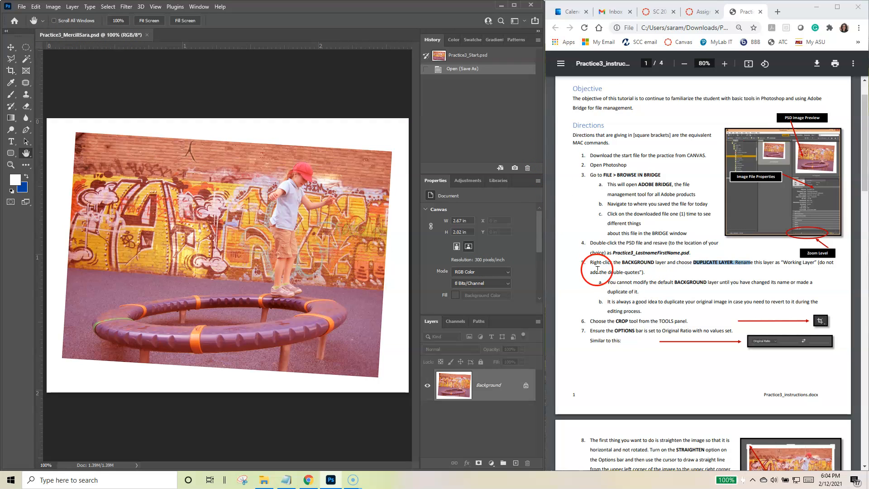
pyautogui.click(695, 275)
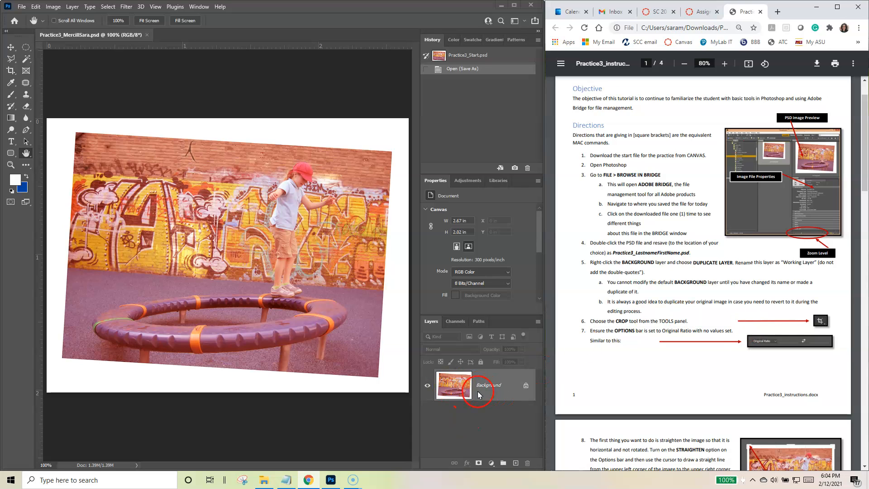
pyautogui.click(200, 8)
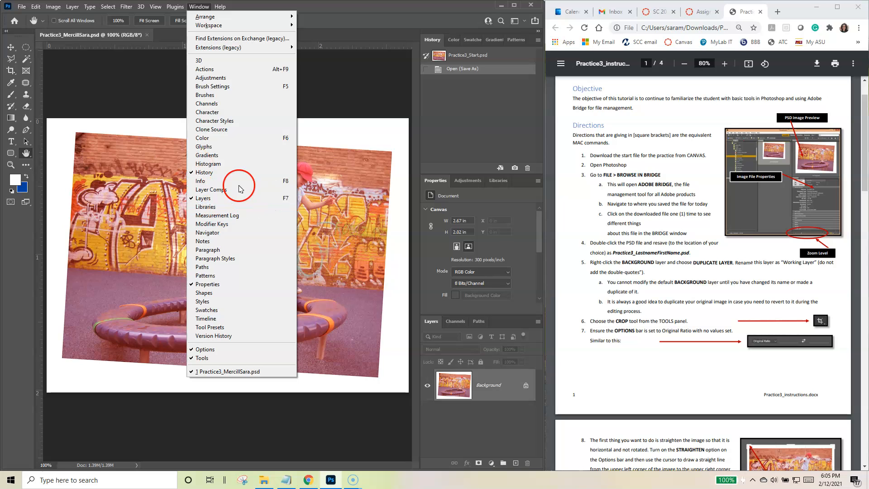
pyautogui.click(333, 9)
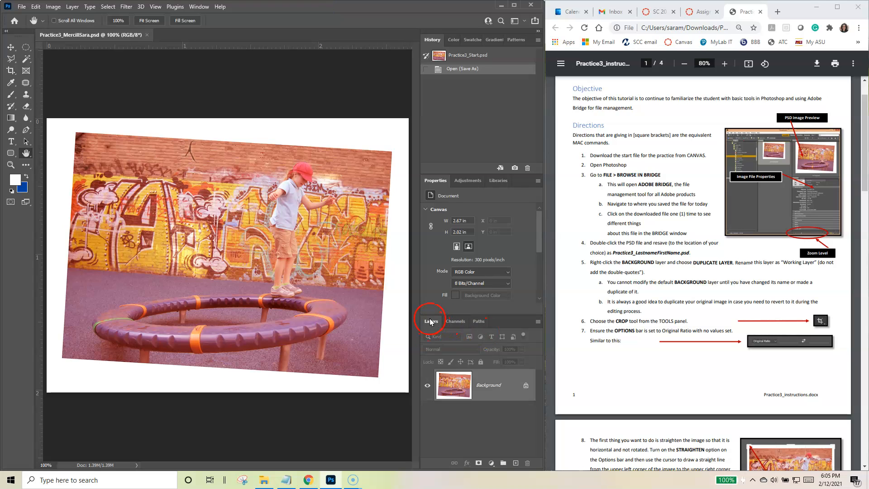
# Step: Enlarge the Layers panel upward by shrinking the Properties and History panels, and slightly narrow the panel column
pyautogui.moveTo(463, 314); pyautogui.dragTo(472, 198)
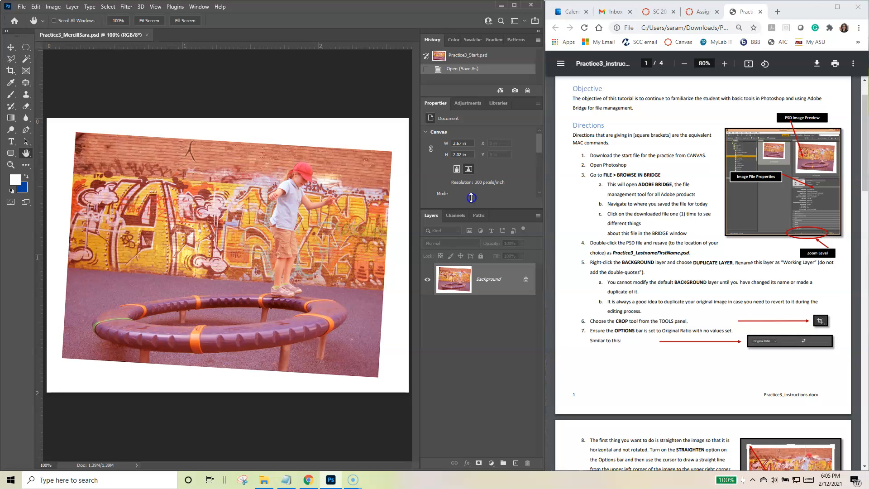
pyautogui.moveTo(416, 254); pyautogui.dragTo(416, 311)
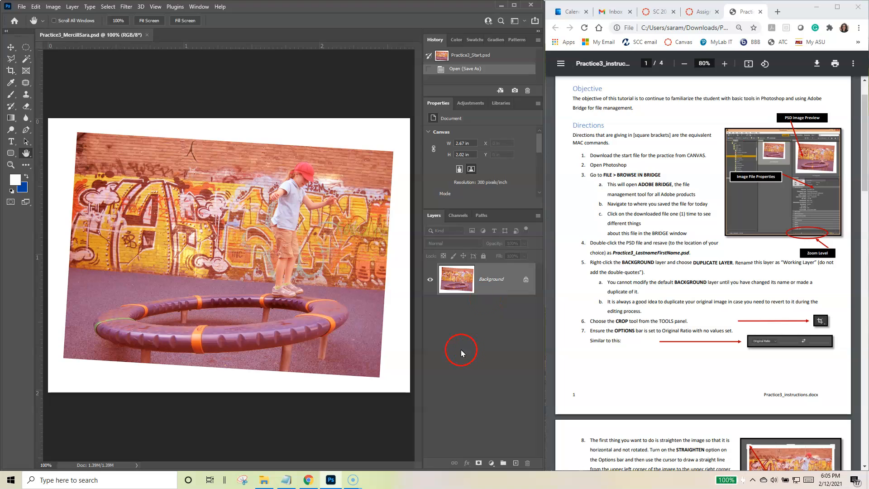
# Step: Check the available layer thumbnail size options, keeping the current setting
pyautogui.click(486, 350)
pyautogui.rightClick(485, 330)
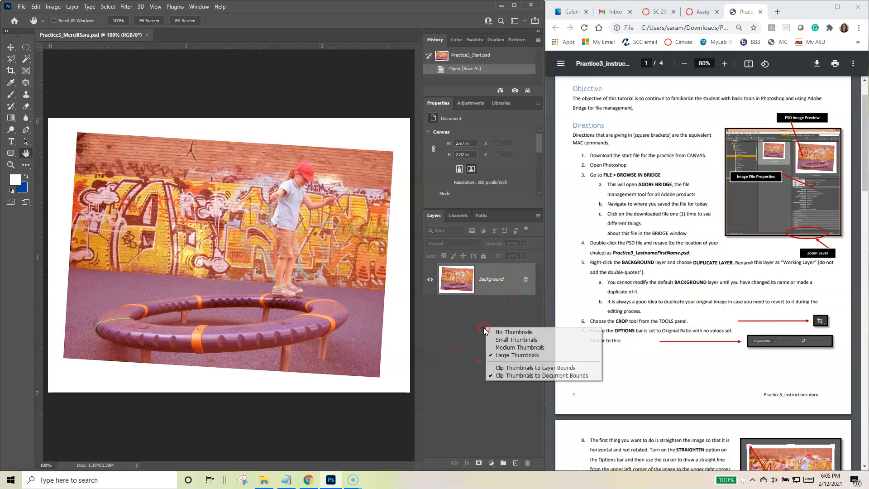
pyautogui.click(483, 332)
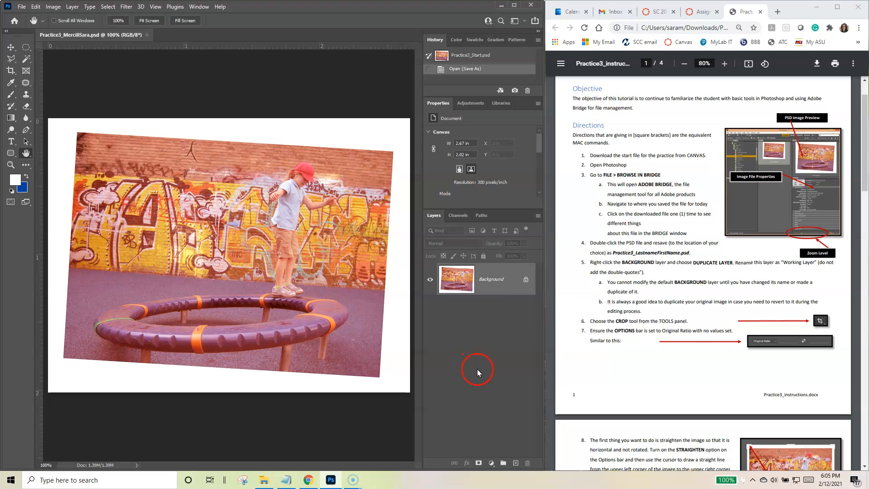
# Step: Duplicate the Background layer within the same document, naming the copy Working Layer
pyautogui.rightClick(507, 279)
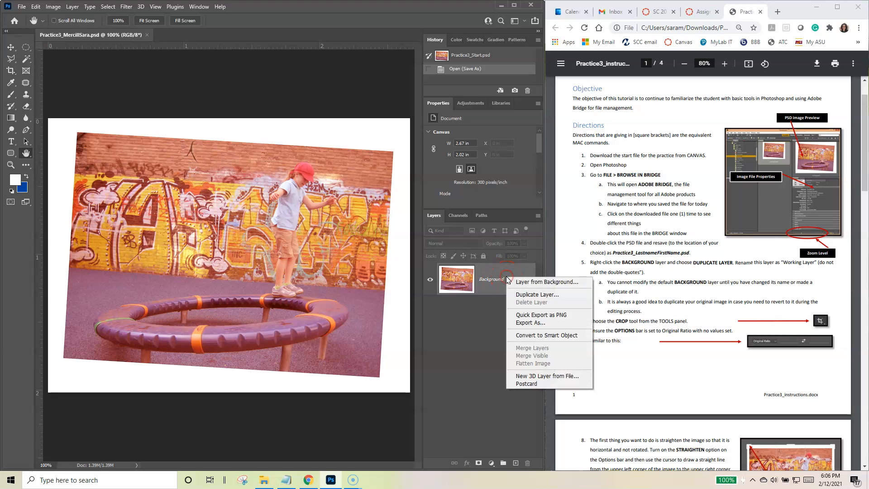
pyautogui.click(527, 294)
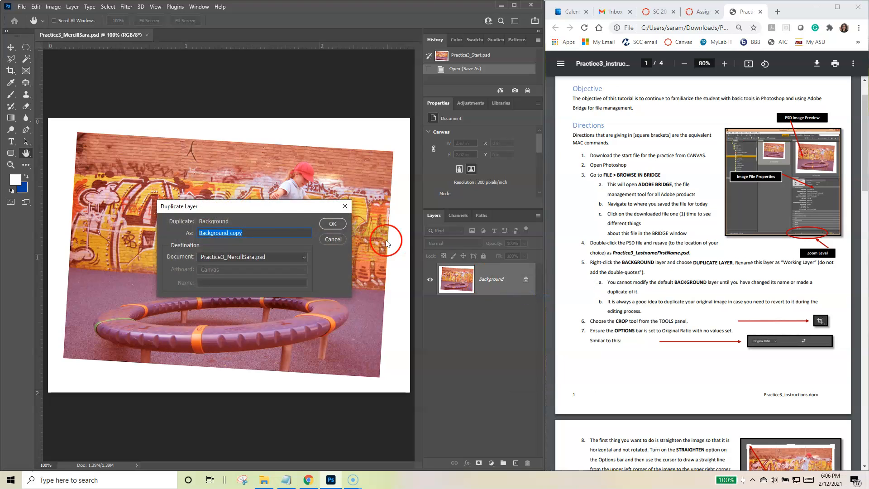
pyautogui.moveTo(285, 209); pyautogui.dragTo(405, 244)
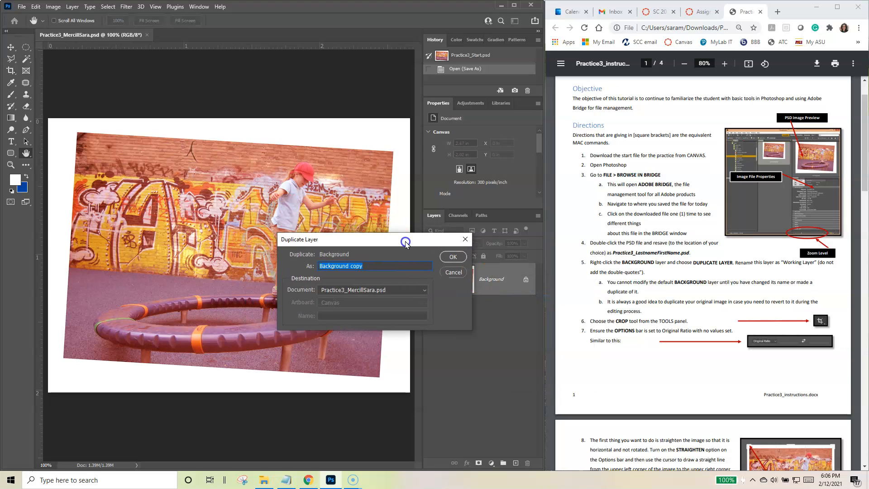
pyautogui.click(389, 265)
pyautogui.write('Working Layer')
pyautogui.moveTo(394, 239); pyautogui.dragTo(353, 224)
pyautogui.click(314, 262)
pyautogui.click(301, 252)
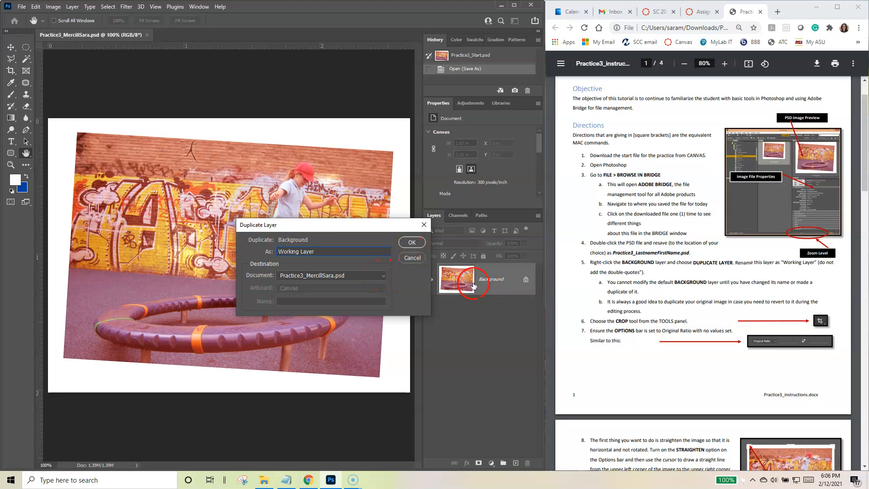
pyautogui.click(412, 243)
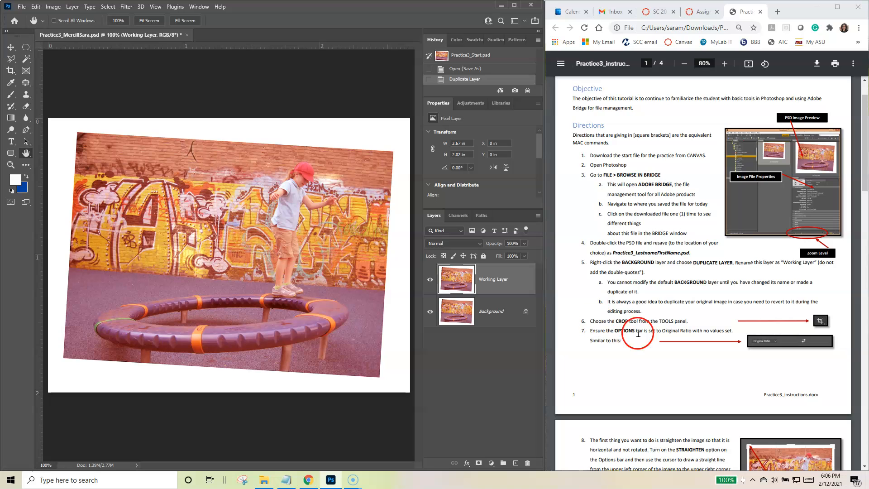
# Step: Activate the Crop tool and set its aspect ratio preset to Original Ratio with no width or height values
pyautogui.scroll(-1, 634, 326)
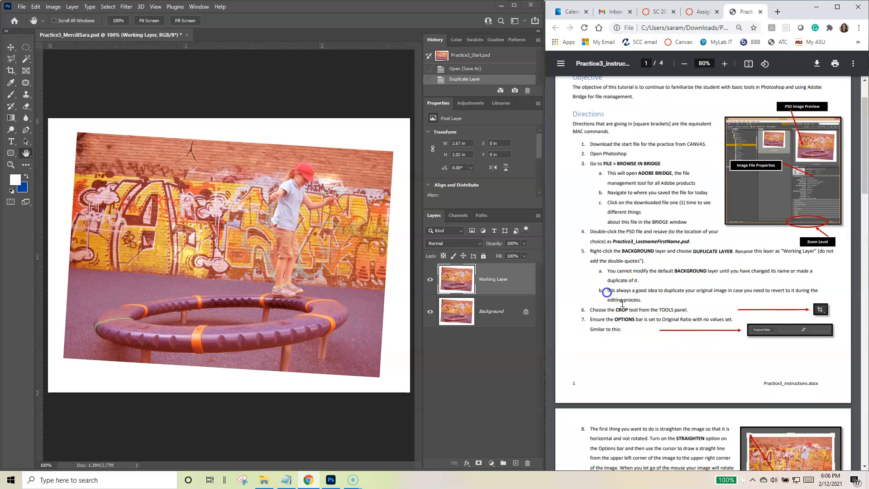
pyautogui.scroll(-3, 681, 331)
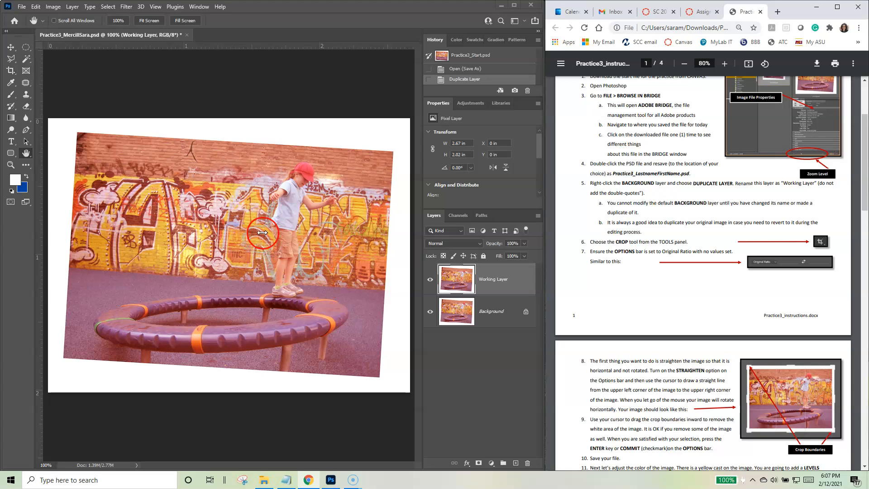
pyautogui.click(86, 151)
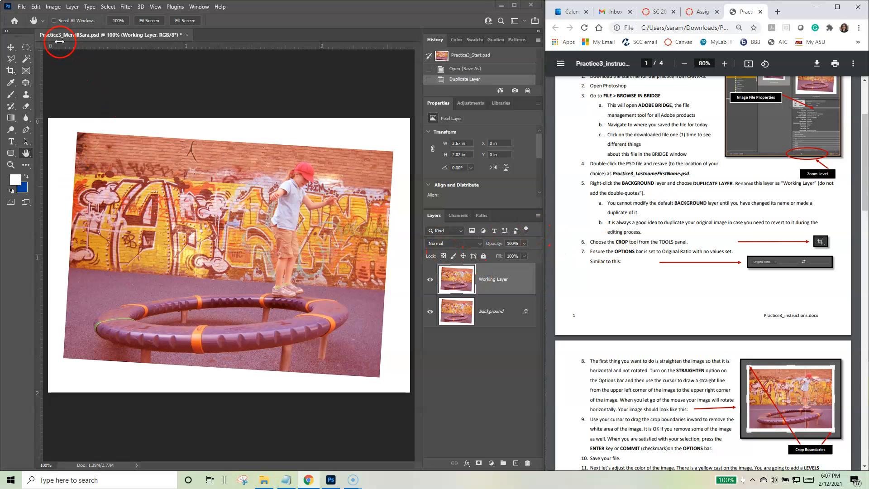
pyautogui.click(10, 73)
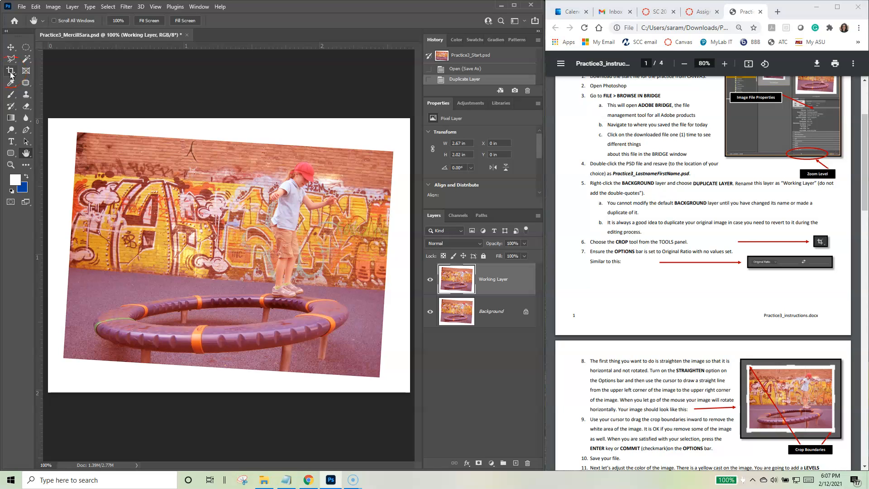
pyautogui.moveTo(13, 75); pyautogui.dragTo(49, 71)
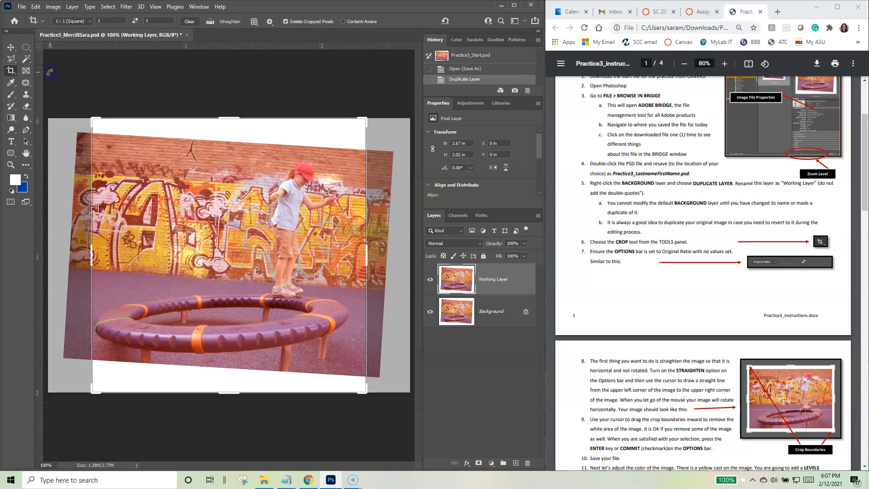
pyautogui.click(147, 86)
pyautogui.click(90, 21)
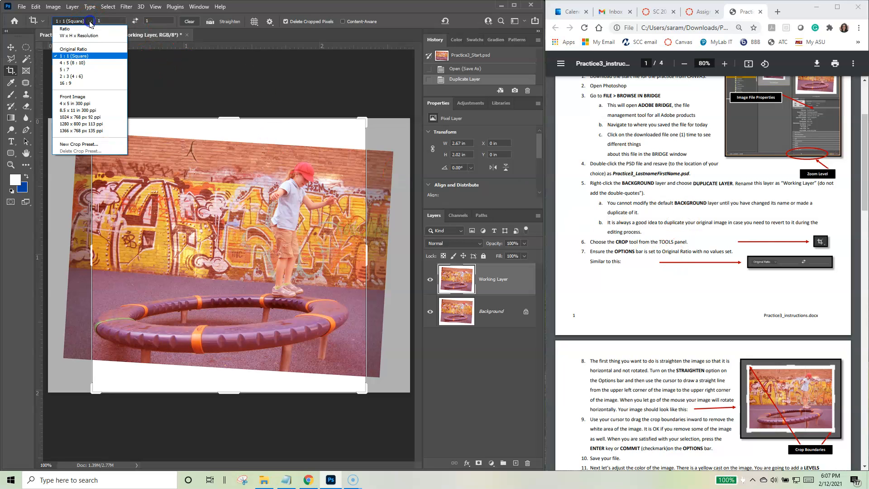
pyautogui.click(73, 49)
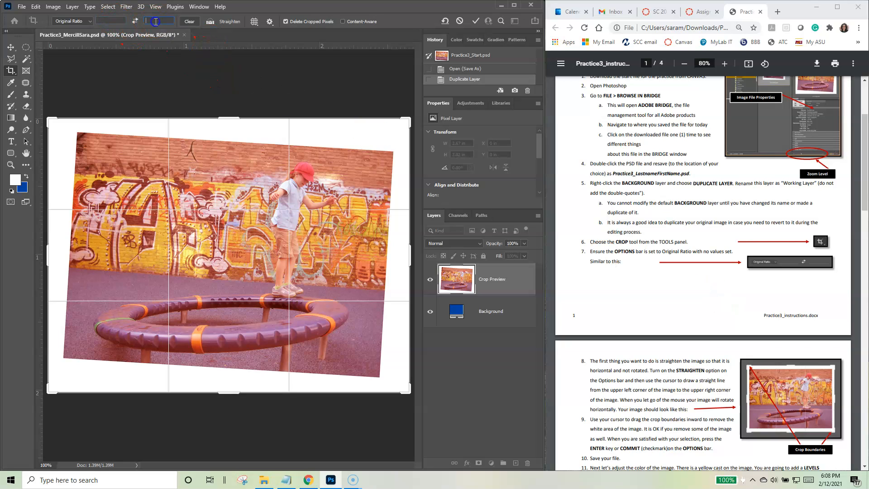
# Step: Try straightening the image along the photo's tilted upper edge from corner to corner, and undo the straightening
pyautogui.scroll(-5, 683, 288)
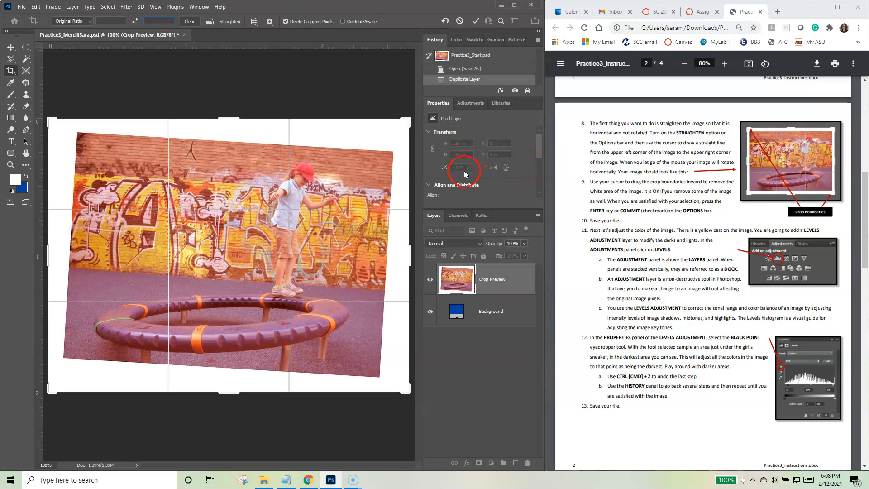
pyautogui.click(210, 23)
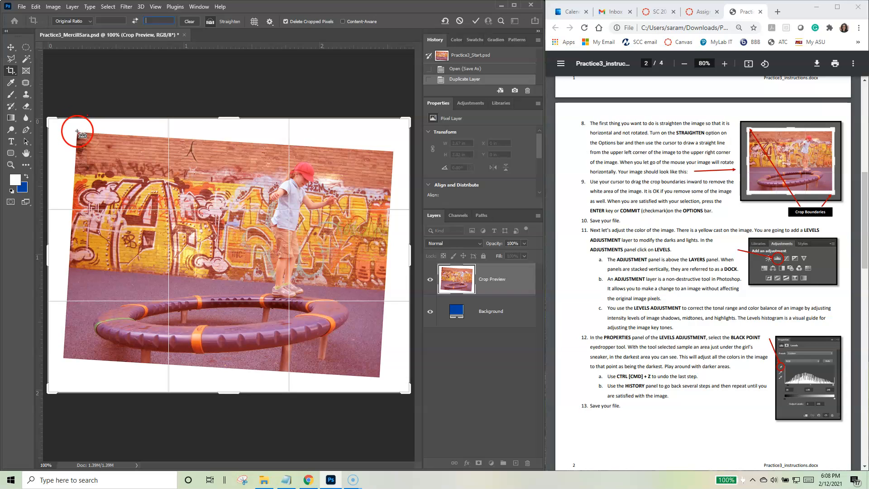
pyautogui.moveTo(76, 133); pyautogui.dragTo(392, 153)
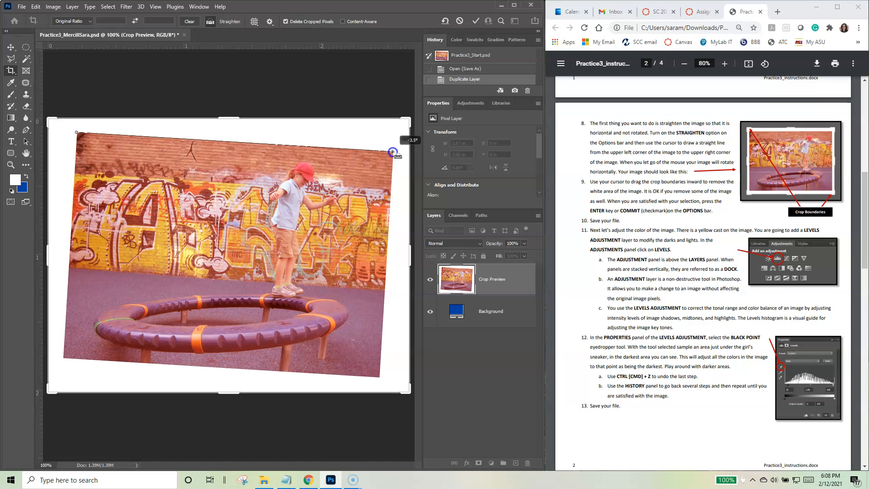
pyautogui.moveTo(393, 153); pyautogui.dragTo(392, 154)
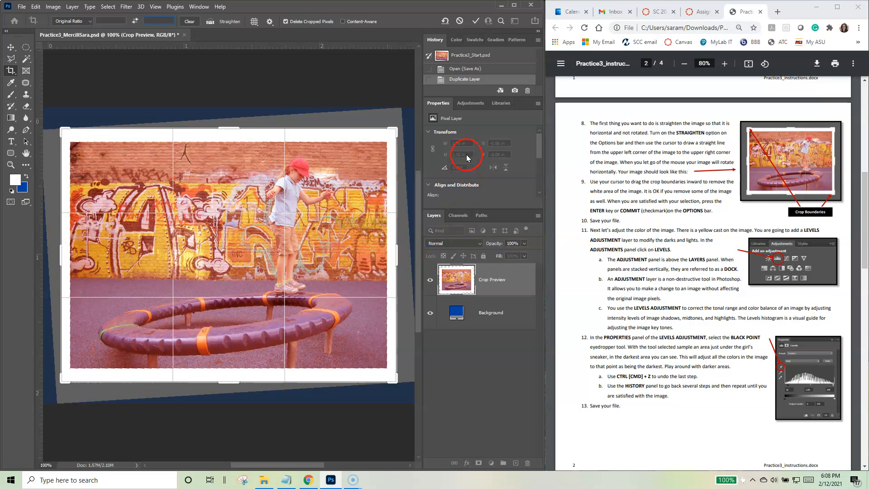
pyautogui.click(36, 6)
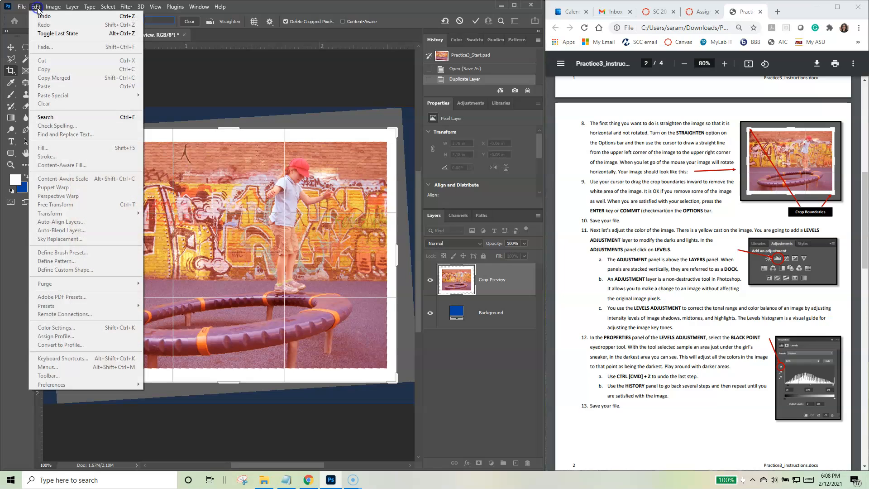
pyautogui.click(44, 16)
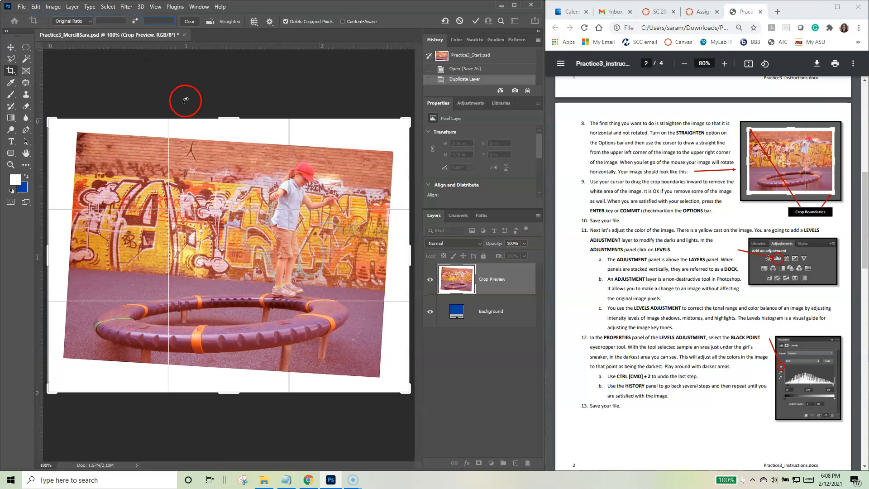
pyautogui.click(38, 6)
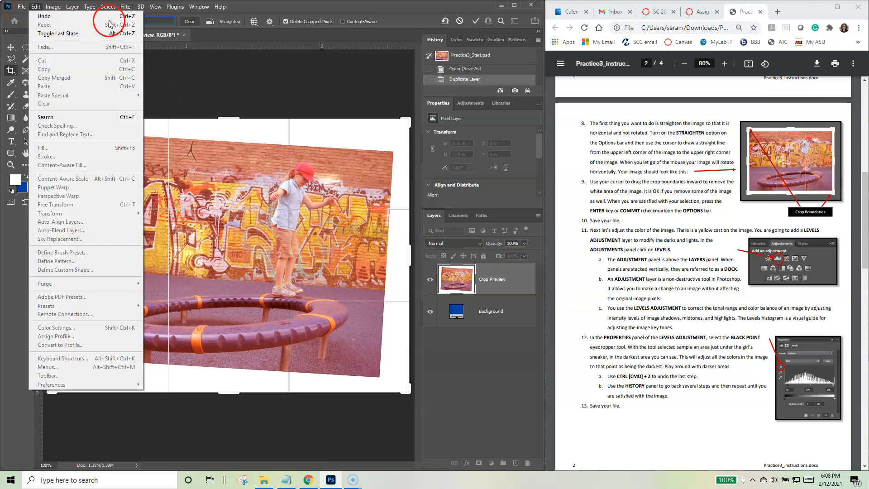
pyautogui.click(361, 9)
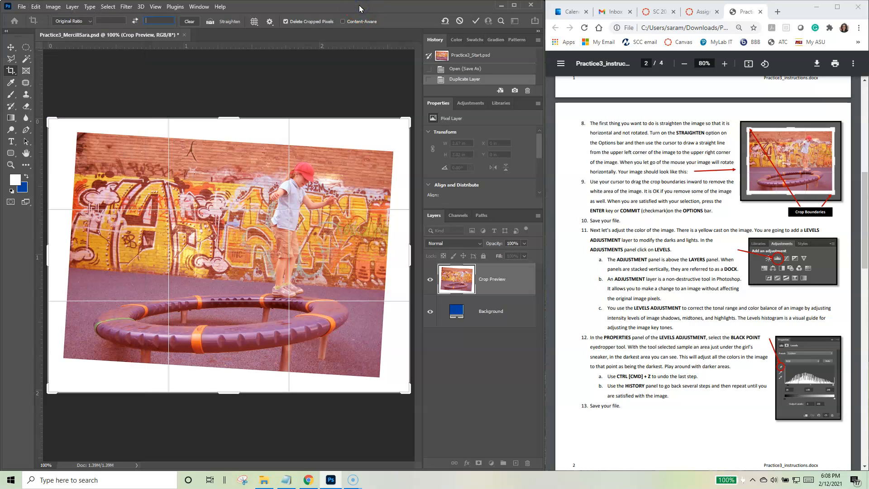
# Step: Straighten the image along the photo's upper edge and crop all sides inward to remove the white border
pyautogui.click(212, 24)
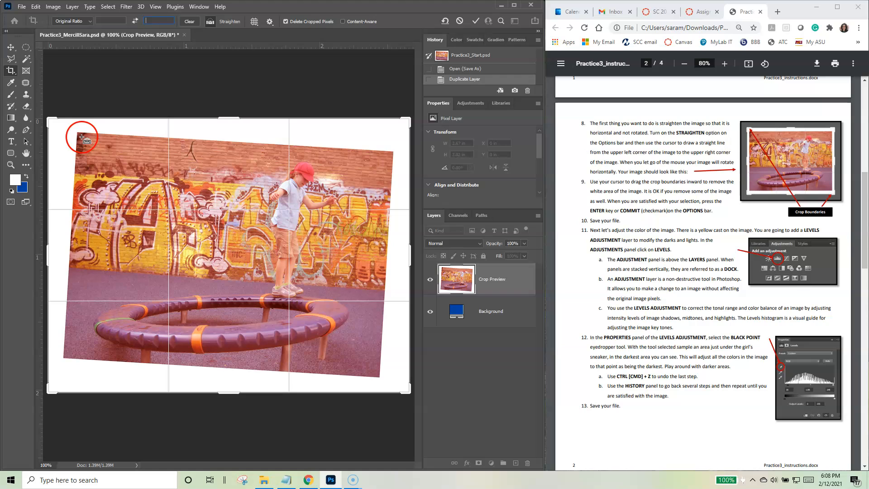
pyautogui.moveTo(77, 134); pyautogui.dragTo(392, 152)
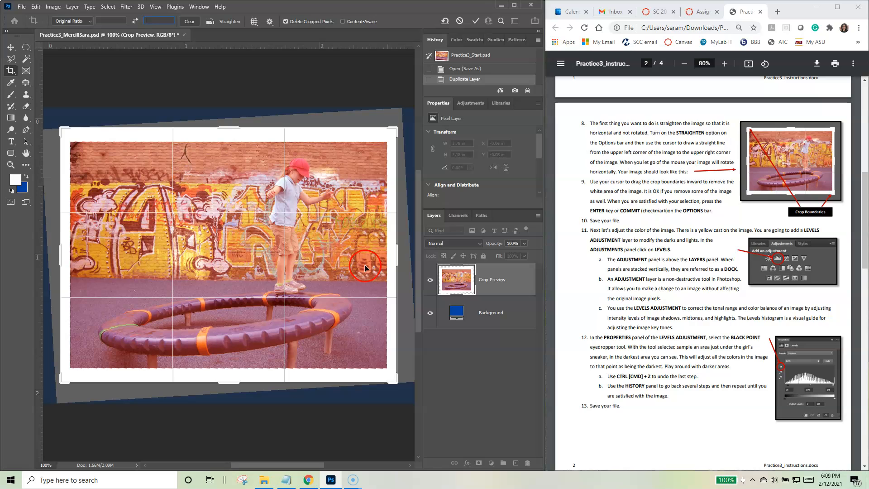
pyautogui.moveTo(59, 255); pyautogui.dragTo(67, 254)
pyautogui.moveTo(388, 255); pyautogui.dragTo(388, 260)
pyautogui.moveTo(235, 135); pyautogui.dragTo(235, 139)
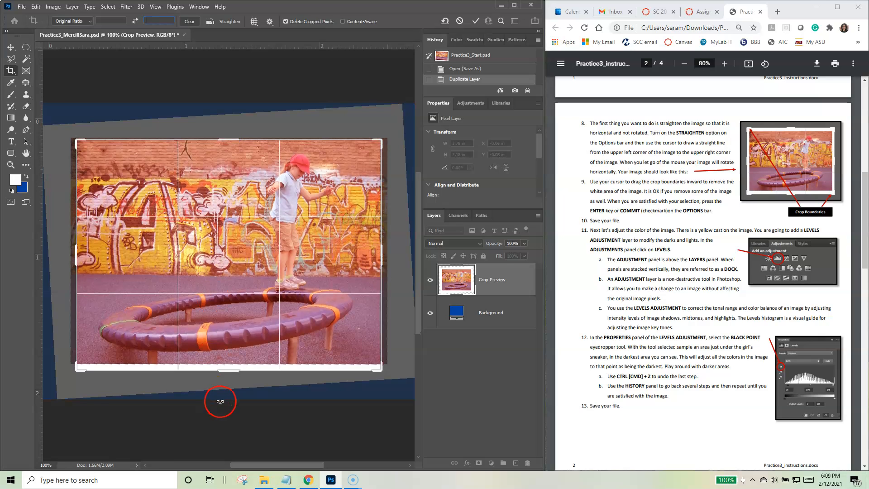
pyautogui.moveTo(228, 368); pyautogui.dragTo(231, 367)
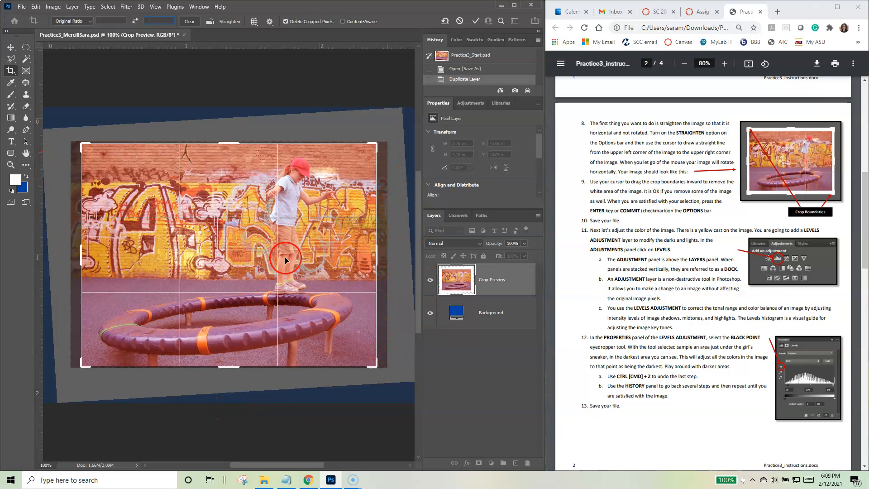
pyautogui.click(476, 22)
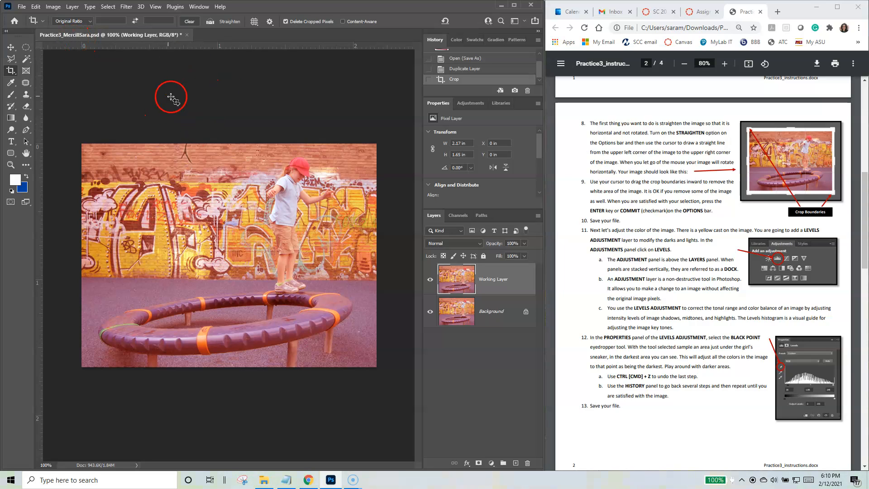
# Step: Save the cropped file in Photoshop format with Maximize Compatibility enabled
pyautogui.click(21, 7)
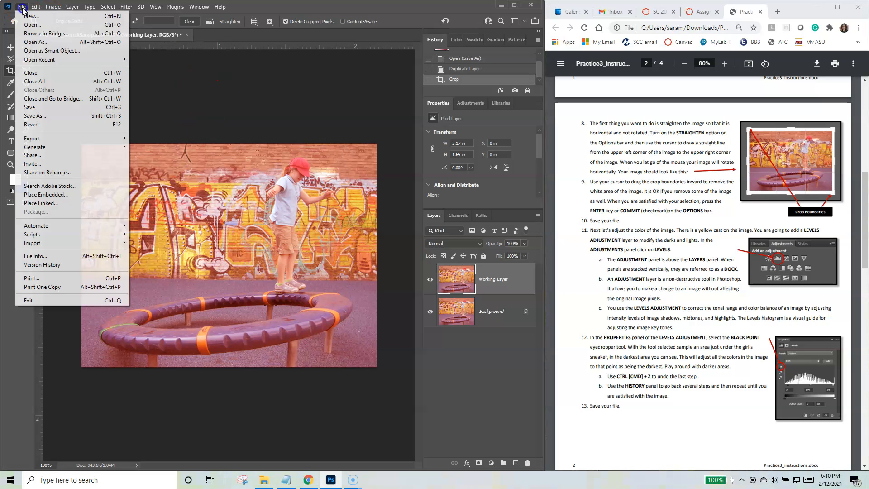
pyautogui.click(45, 106)
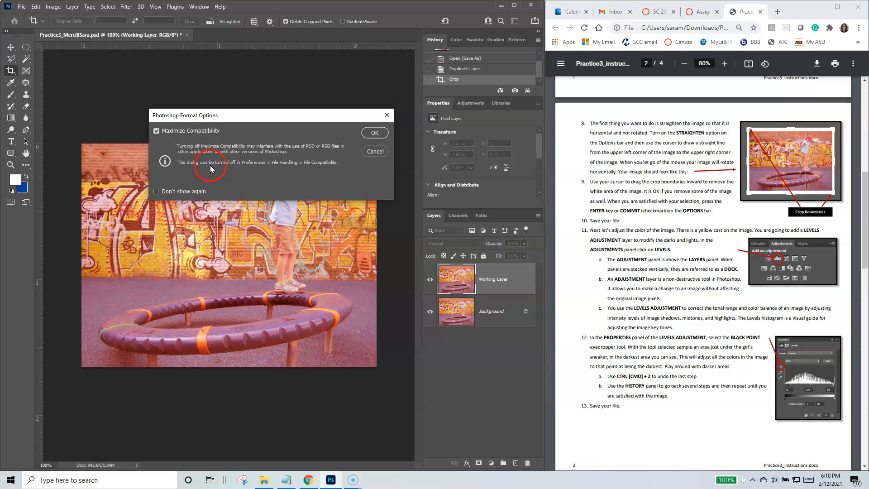
pyautogui.moveTo(253, 118); pyautogui.dragTo(248, 111)
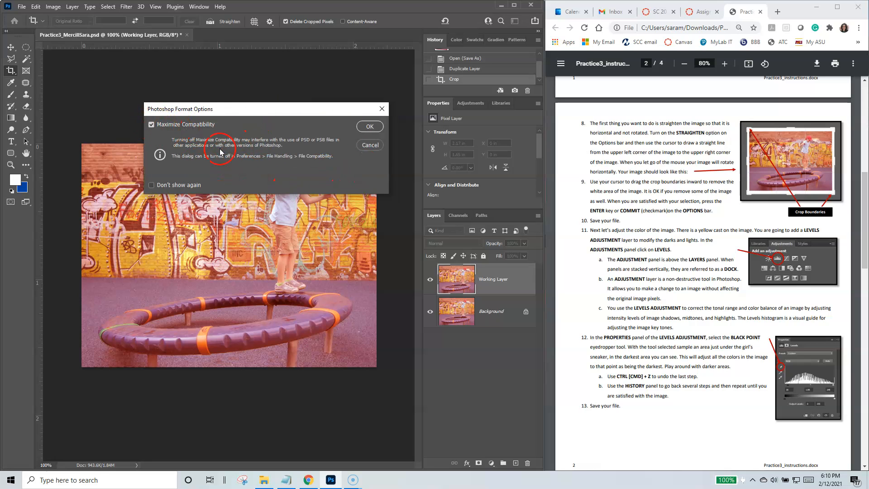
pyautogui.click(370, 126)
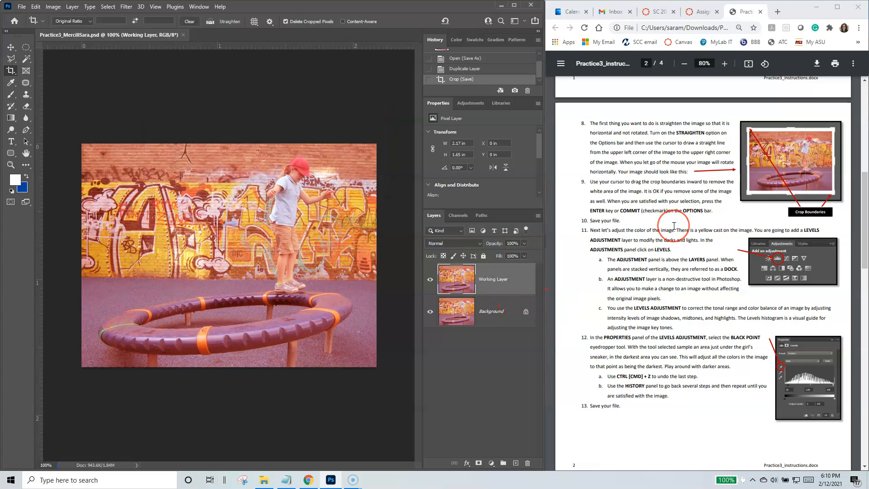
# Step: Add a Levels adjustment layer above the Working Layer
pyautogui.scroll(-3, 674, 226)
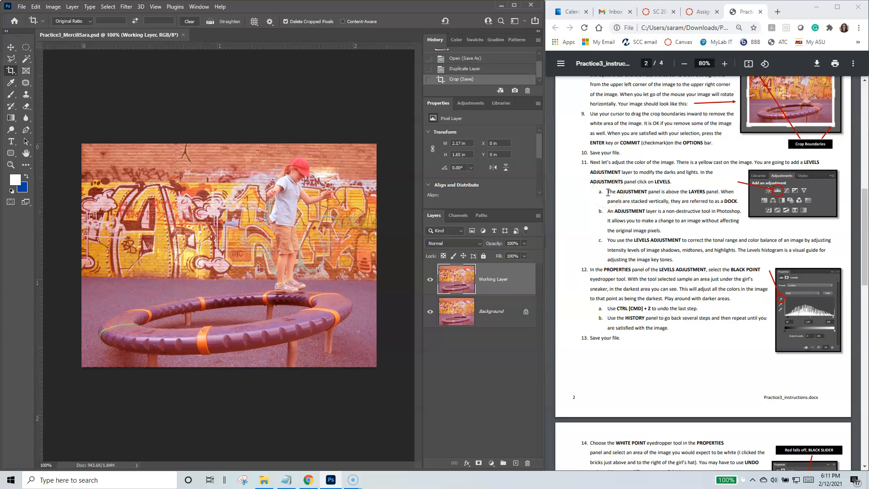
pyautogui.click(469, 105)
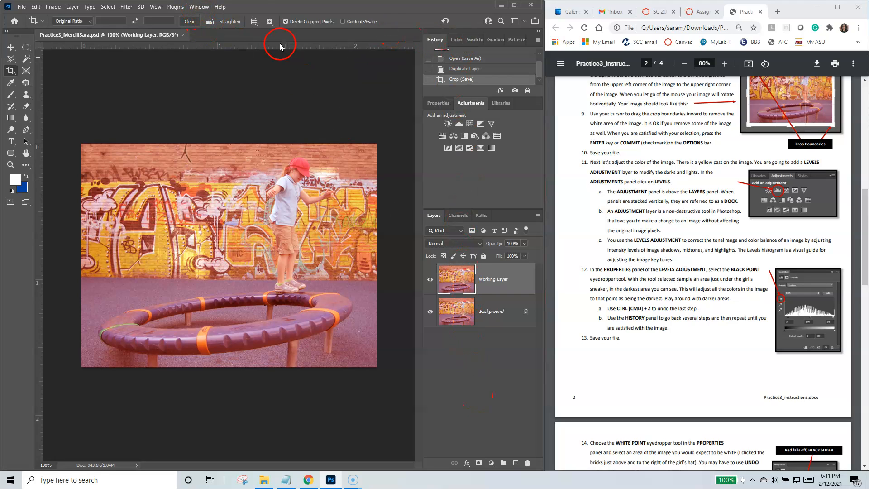
pyautogui.click(202, 8)
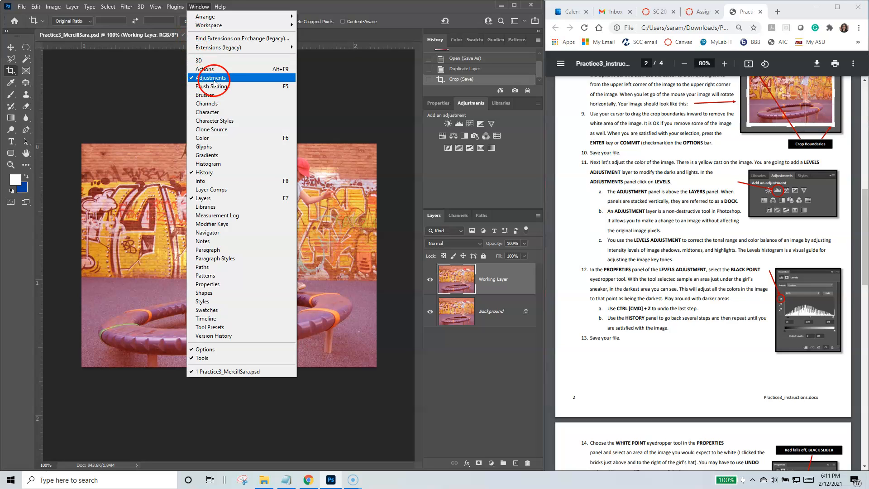
pyautogui.click(311, 6)
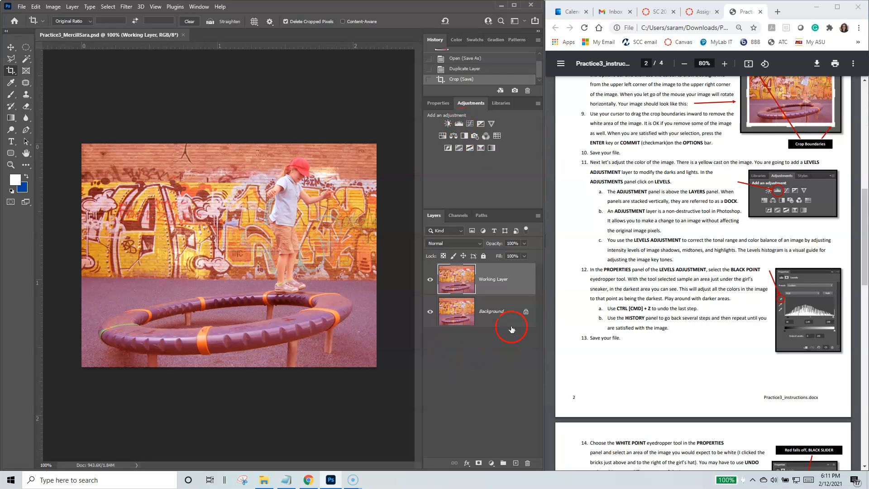
pyautogui.click(460, 125)
pyautogui.click(458, 280)
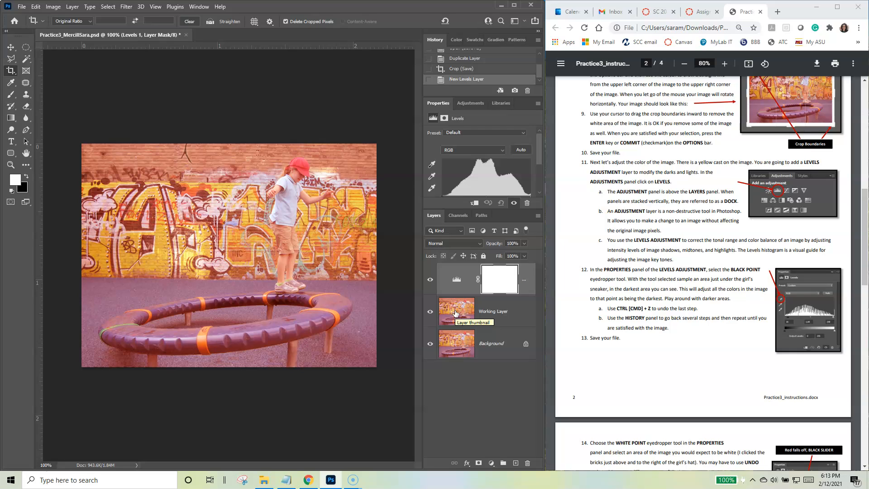
# Step: Set the Levels black point by sampling the dark area below the girl's sneaker and darker spots along the ring's far side
pyautogui.scroll(-3, 662, 304)
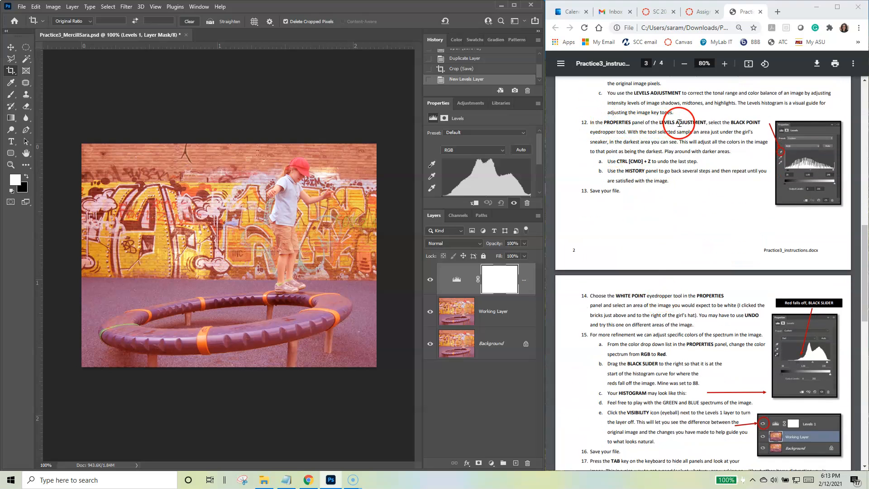
pyautogui.click(431, 166)
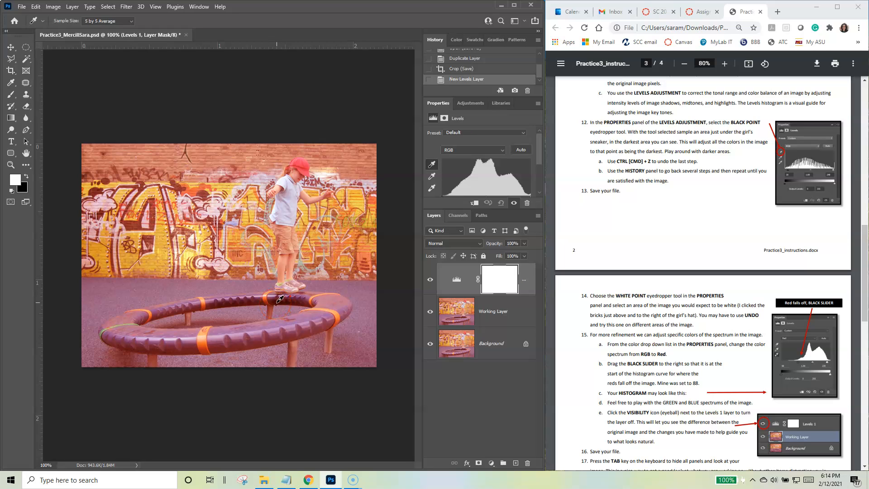
pyautogui.click(276, 301)
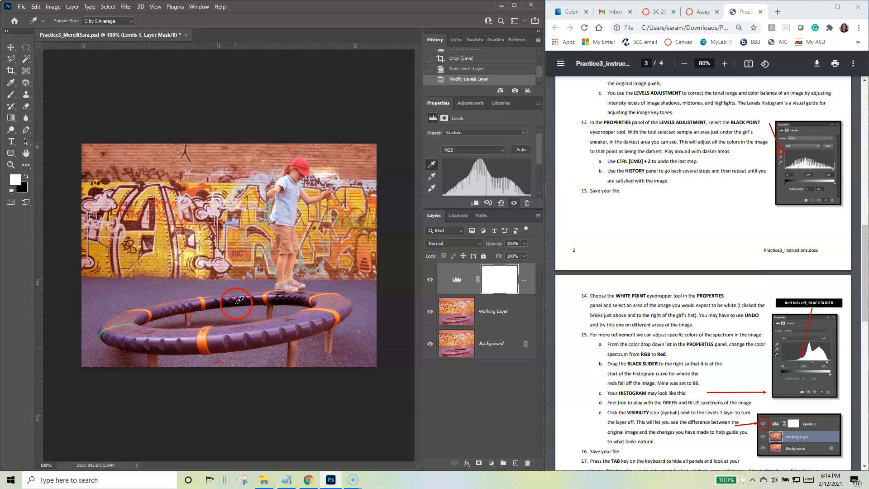
pyautogui.click(237, 302)
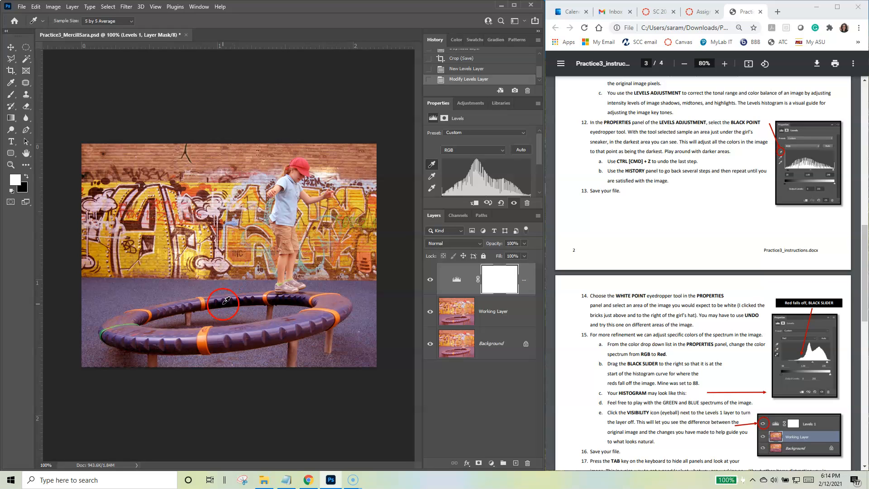
pyautogui.click(217, 301)
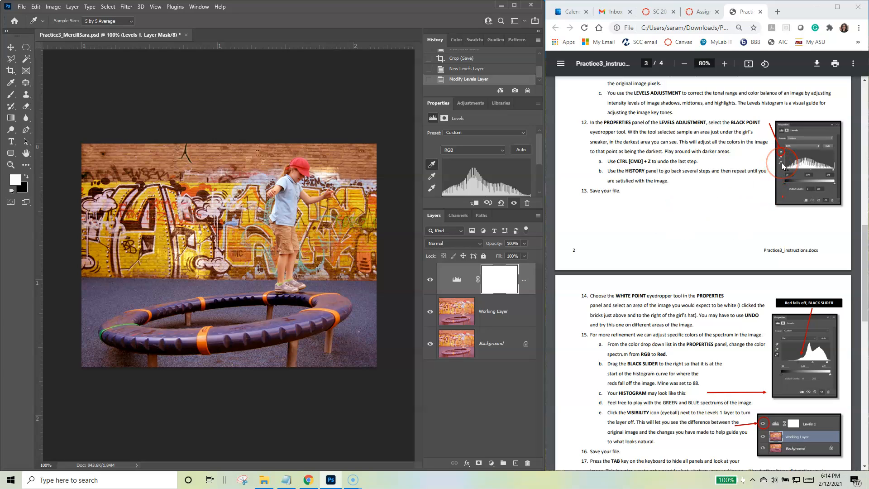
# Step: Set the Levels white point by sampling the pale bricks beside the girl's hat, and save the file
pyautogui.click(432, 189)
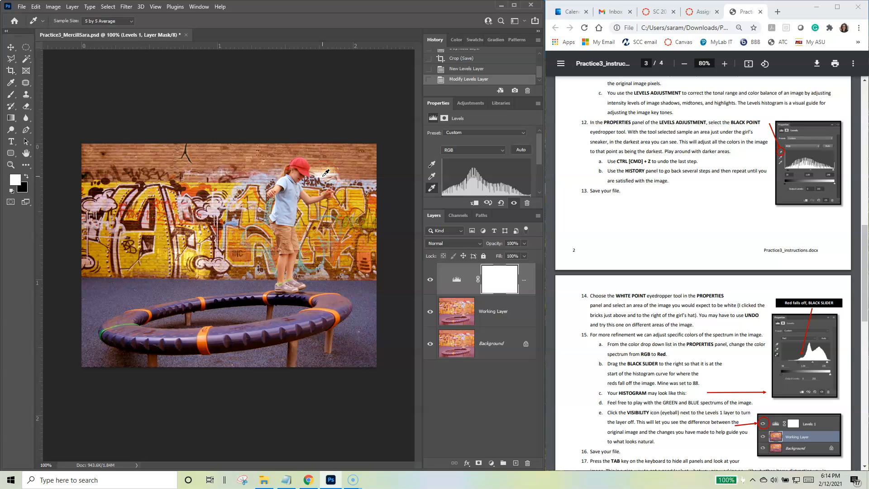
pyautogui.click(324, 172)
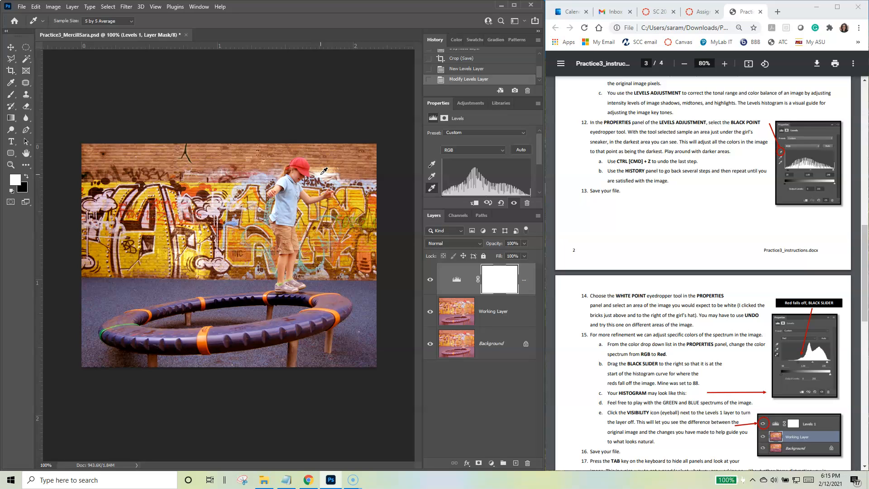
pyautogui.click(318, 174)
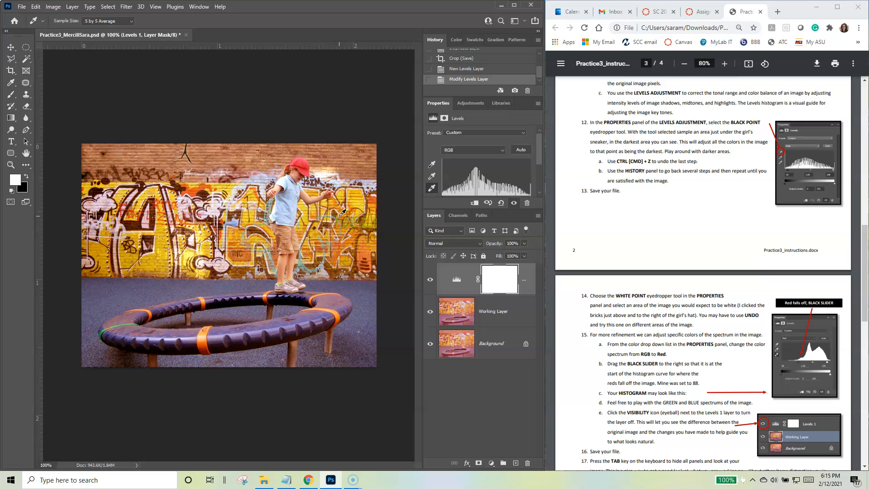
pyautogui.hotkey('ctrl', 's')
# Step: Expand the history list, step back to the Open state, return to the latest saved Levels modification, and shrink the list again
pyautogui.click(201, 7)
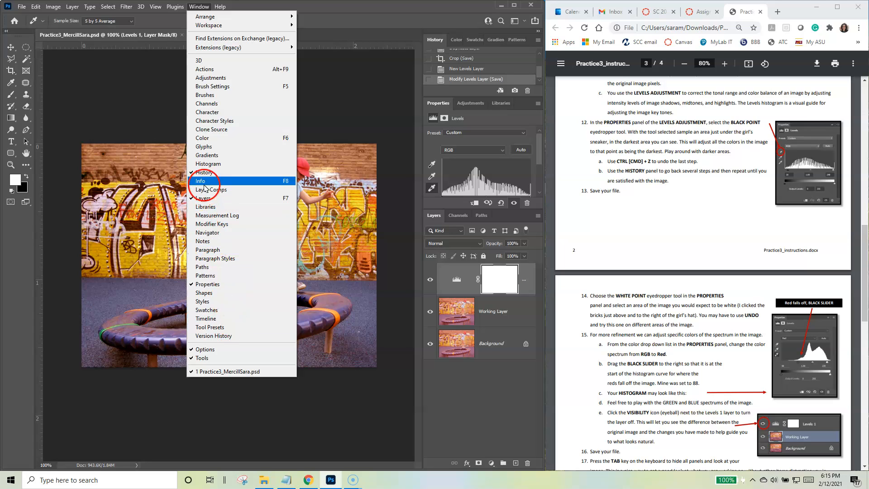
pyautogui.click(379, 95)
pyautogui.moveTo(468, 94); pyautogui.dragTo(466, 208)
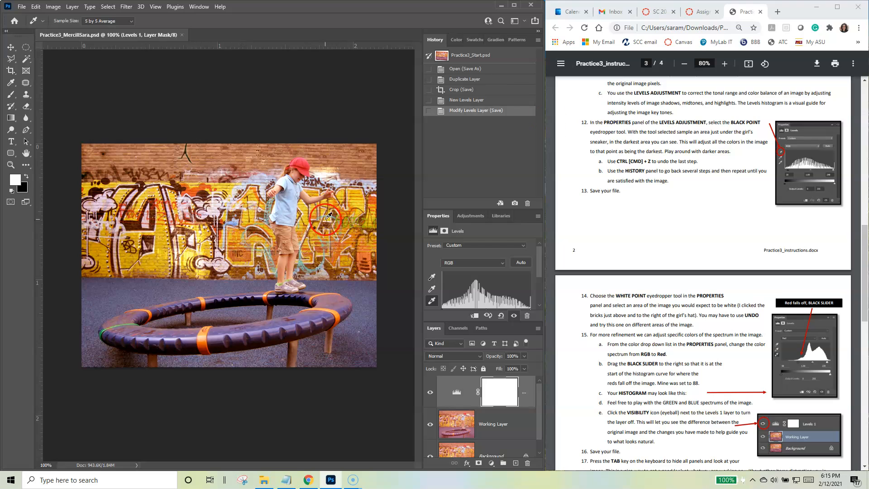
pyautogui.click(465, 70)
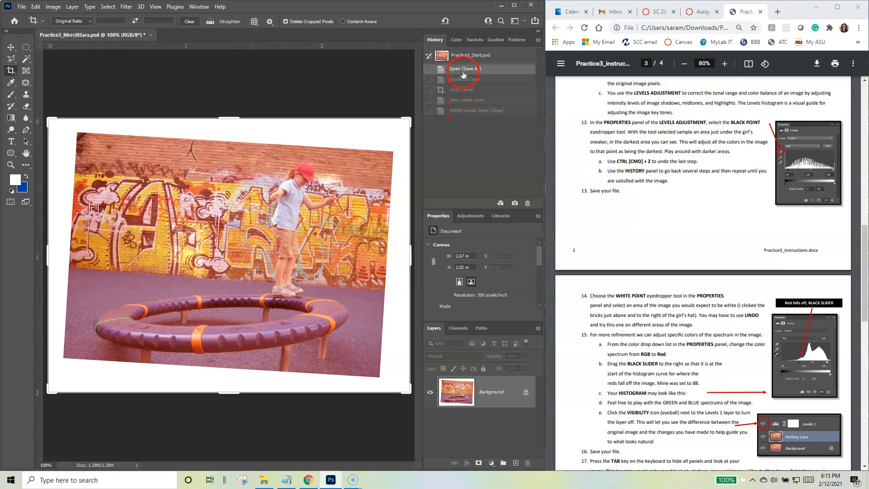
pyautogui.click(466, 110)
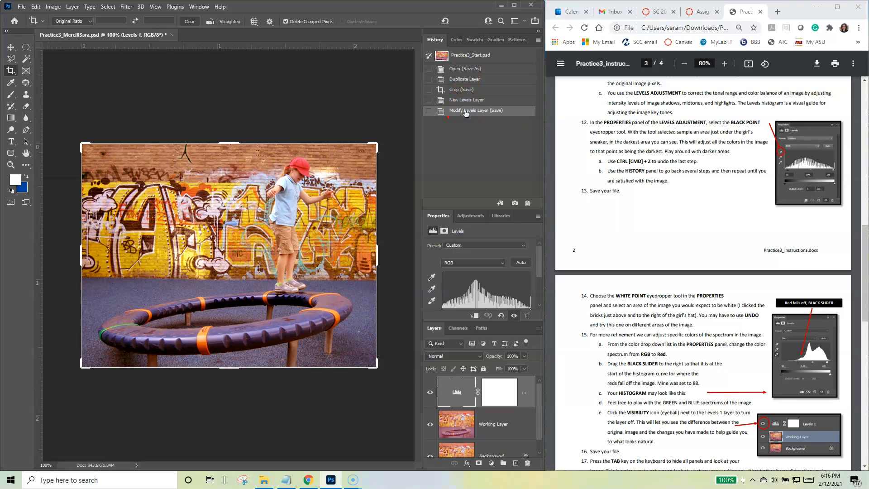
pyautogui.click(475, 109)
pyautogui.moveTo(487, 208); pyautogui.dragTo(487, 111)
pyautogui.moveTo(485, 319); pyautogui.dragTo(473, 239)
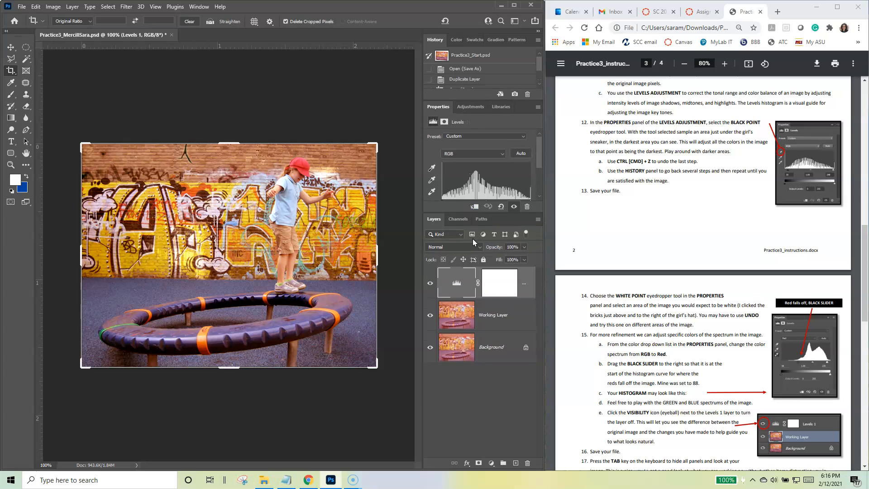
# Step: Switch the Levels adjustment to the Red channel and set its black input level to 92
pyautogui.scroll(-3, 608, 345)
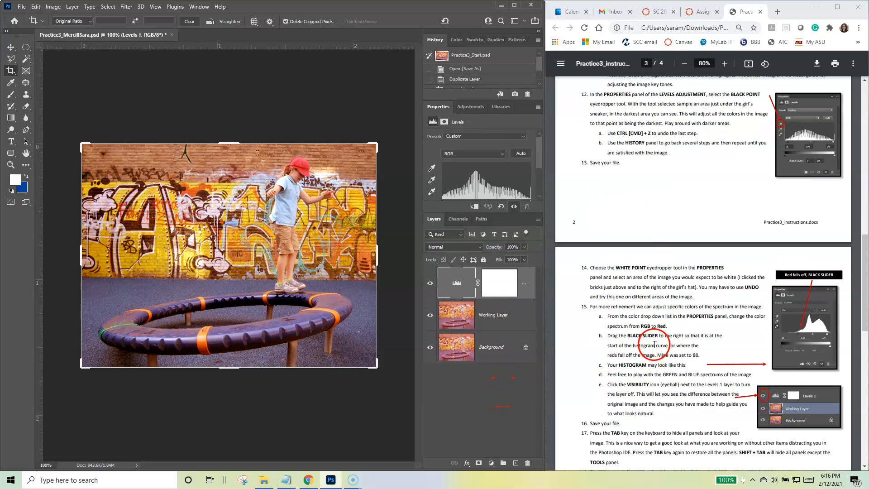
pyautogui.scroll(-1, 653, 345)
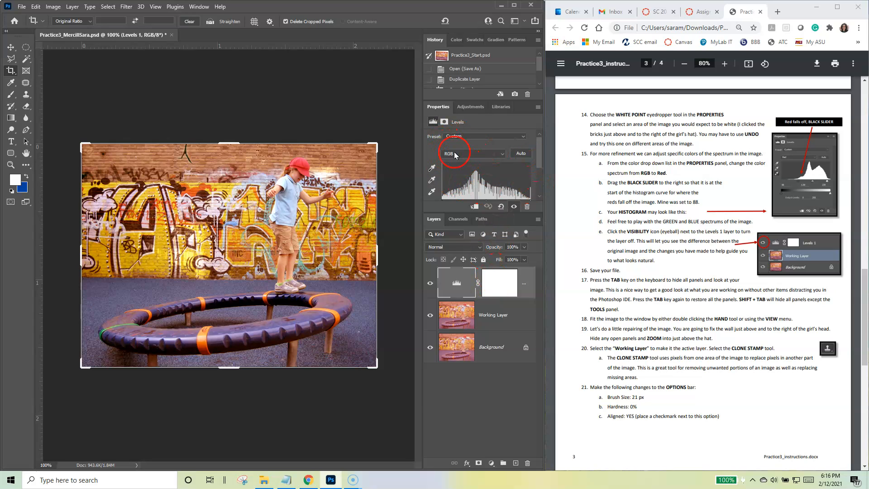
pyautogui.click(482, 155)
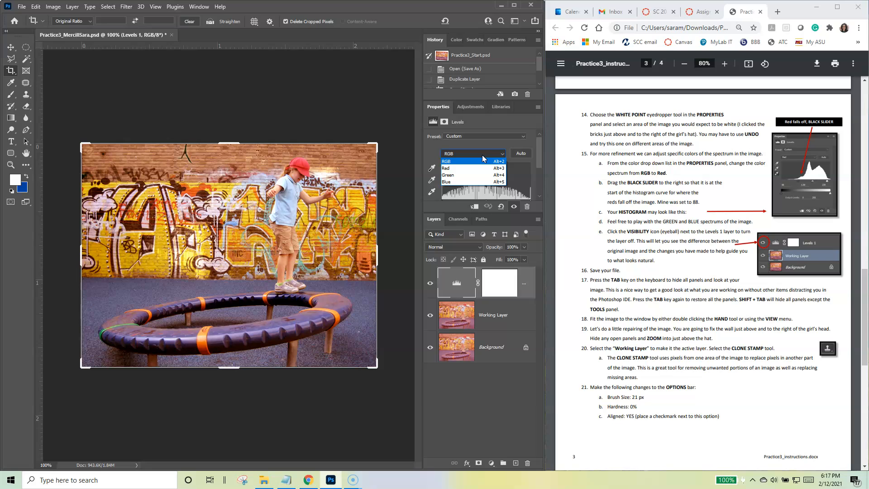
pyautogui.click(466, 170)
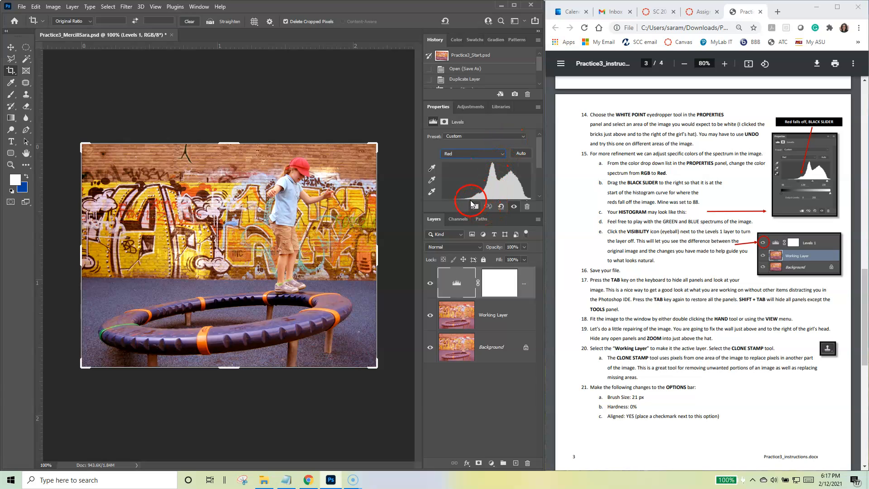
pyautogui.moveTo(459, 213); pyautogui.dragTo(461, 261)
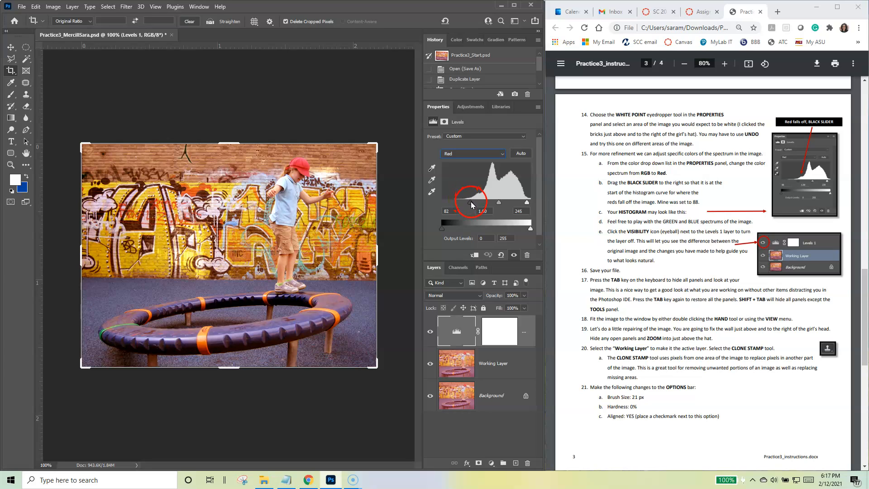
pyautogui.moveTo(471, 200)
pyautogui.mouseDown()
pyautogui.moveTo(497, 204)
pyautogui.moveTo(454, 205)
pyautogui.moveTo(474, 205)
pyautogui.mouseUp()
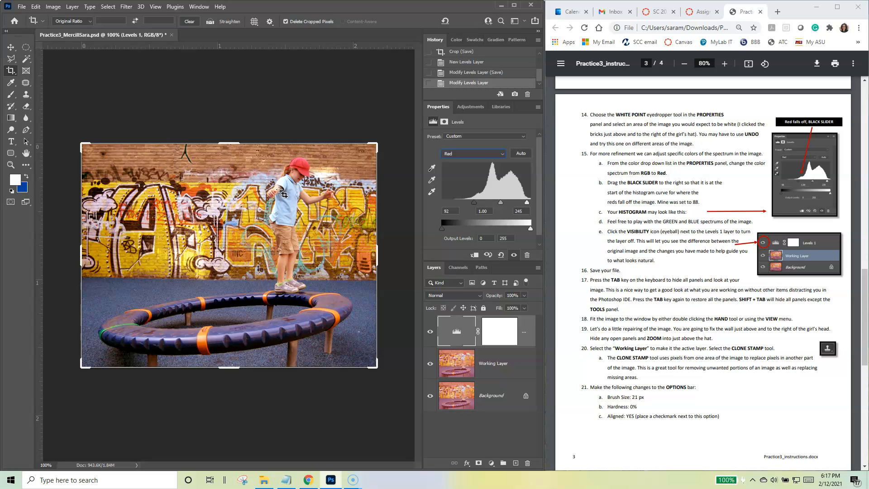
# Step: Switch the Levels adjustment to the Green channel and lower its white input level to about 232
pyautogui.click(487, 154)
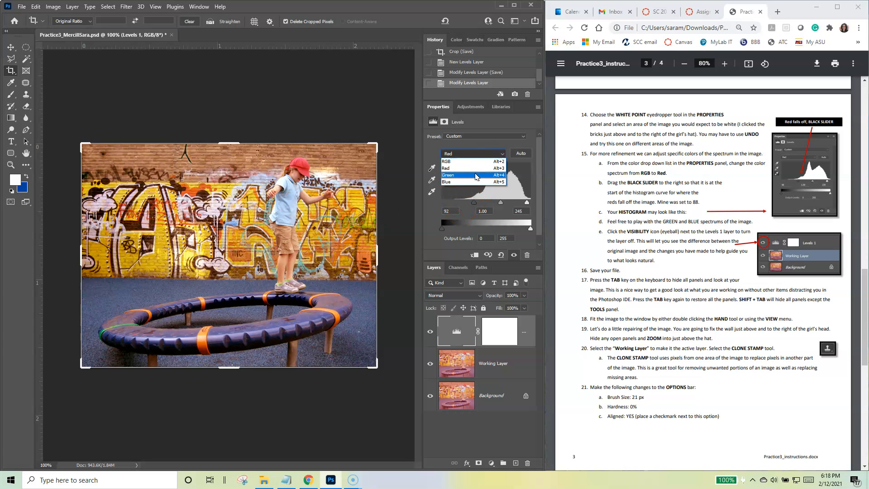
pyautogui.click(477, 176)
pyautogui.moveTo(527, 202); pyautogui.dragTo(524, 204)
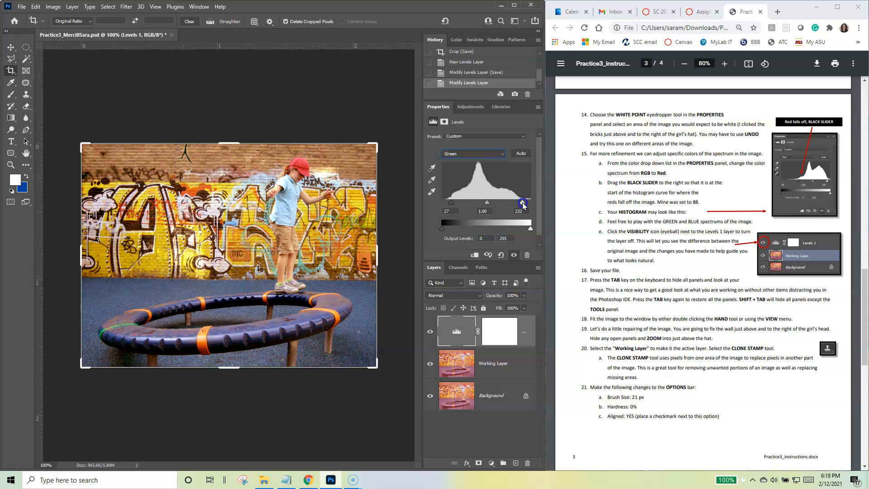
# Step: Switch the Levels adjustment to the Blue channel, set its white input level to 213, and raise its black input level slightly
pyautogui.click(475, 155)
pyautogui.click(459, 180)
pyautogui.moveTo(524, 202); pyautogui.dragTo(517, 206)
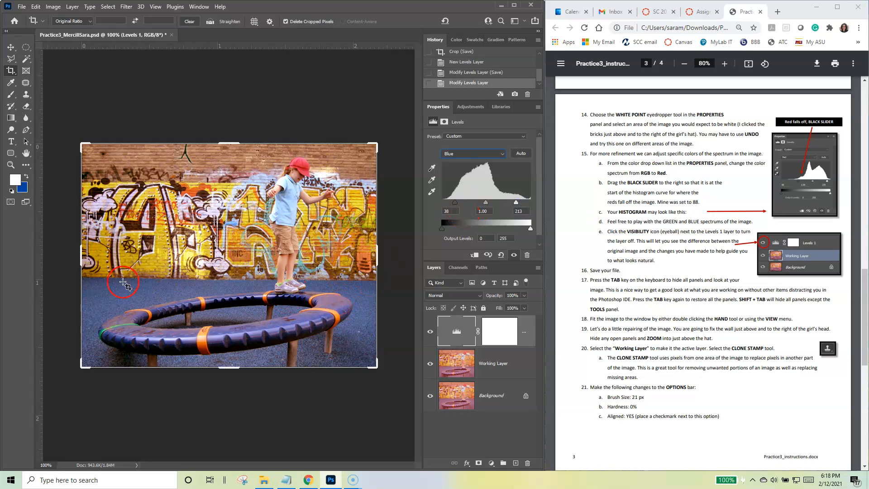
pyautogui.moveTo(455, 204); pyautogui.dragTo(457, 204)
# Step: Return the Levels adjustment to the composite RGB channel and save the file
pyautogui.click(478, 154)
pyautogui.click(475, 162)
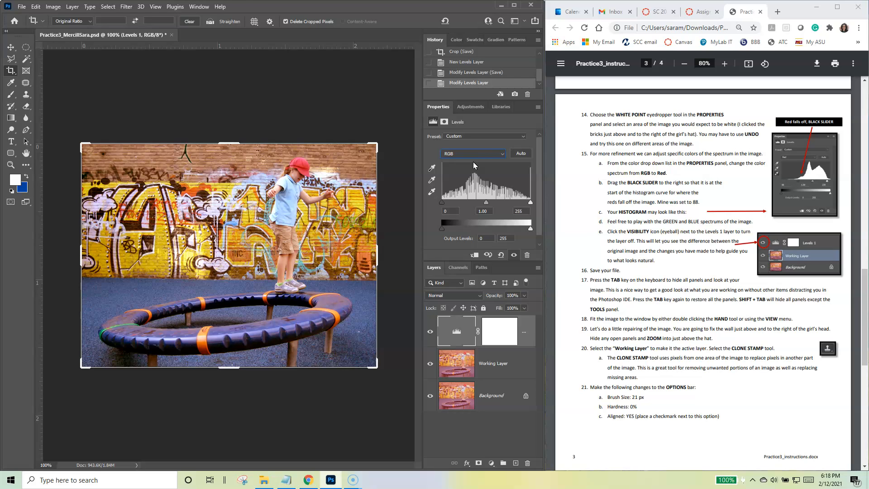
pyautogui.hotkey('ctrl', 's')
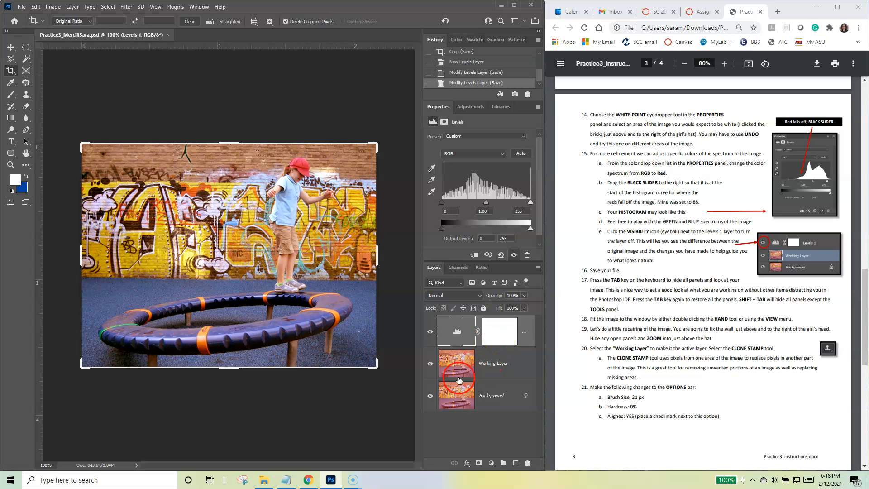
# Step: Widen the Layers area, toggle the Levels 1 layer's visibility to compare the image with and without the correction, and save the file
pyautogui.moveTo(462, 261); pyautogui.dragTo(462, 209)
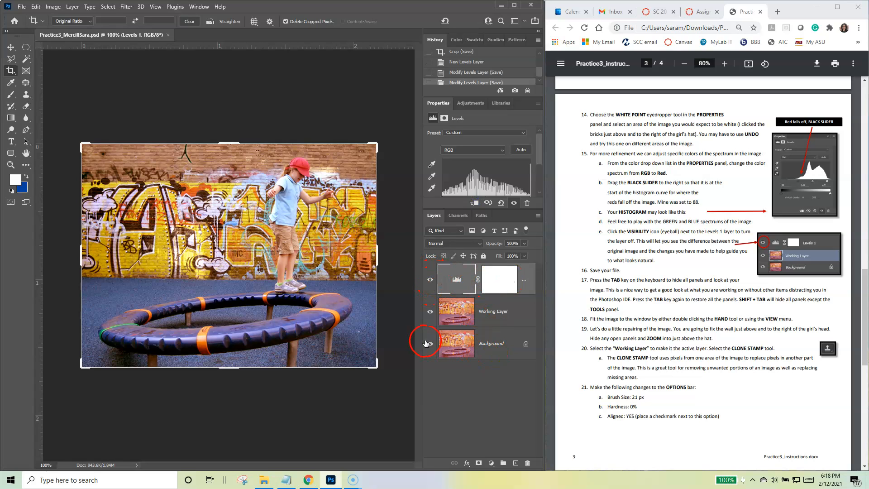
pyautogui.moveTo(417, 338); pyautogui.dragTo(366, 332)
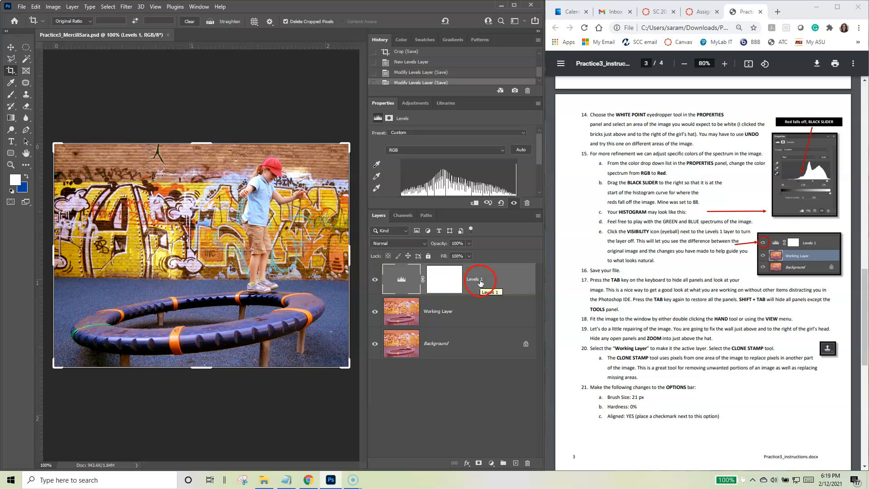
pyautogui.click(374, 279)
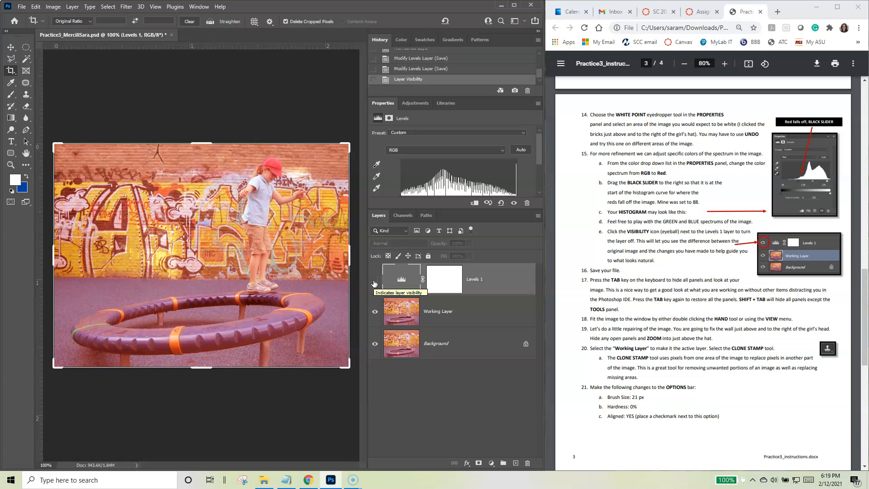
pyautogui.click(374, 282)
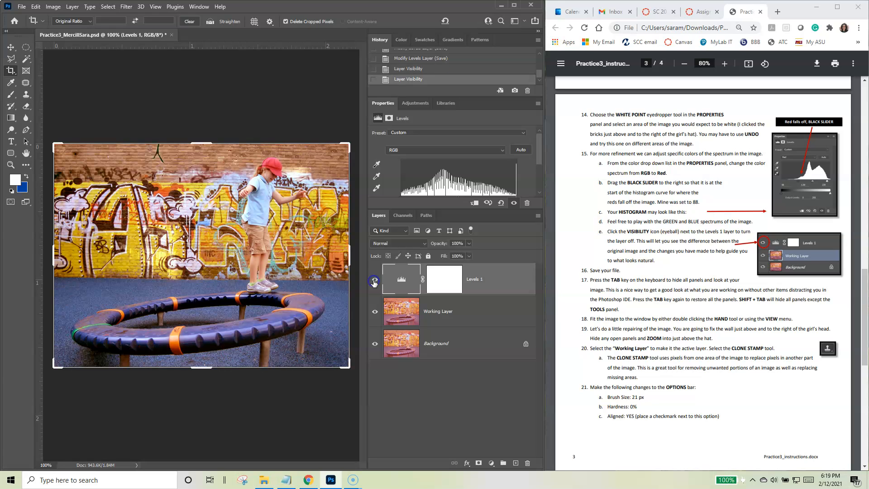
pyautogui.click(374, 282)
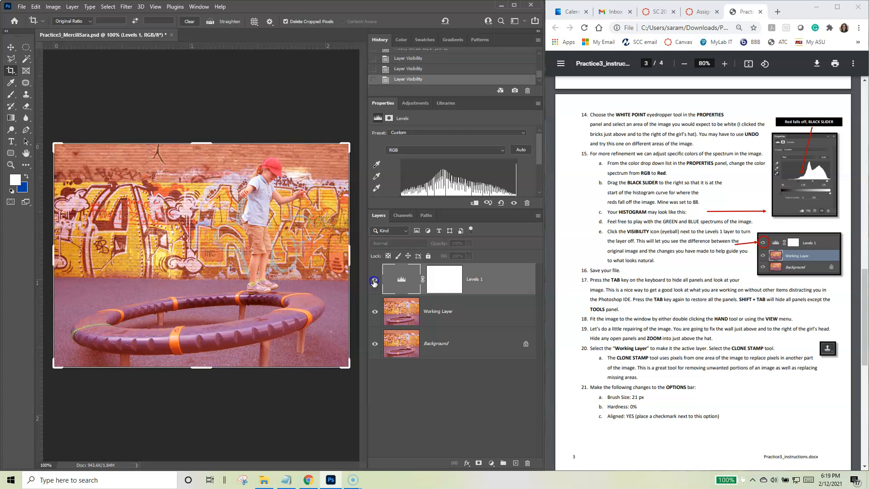
pyautogui.click(374, 281)
pyautogui.click(374, 281)
pyautogui.click(374, 282)
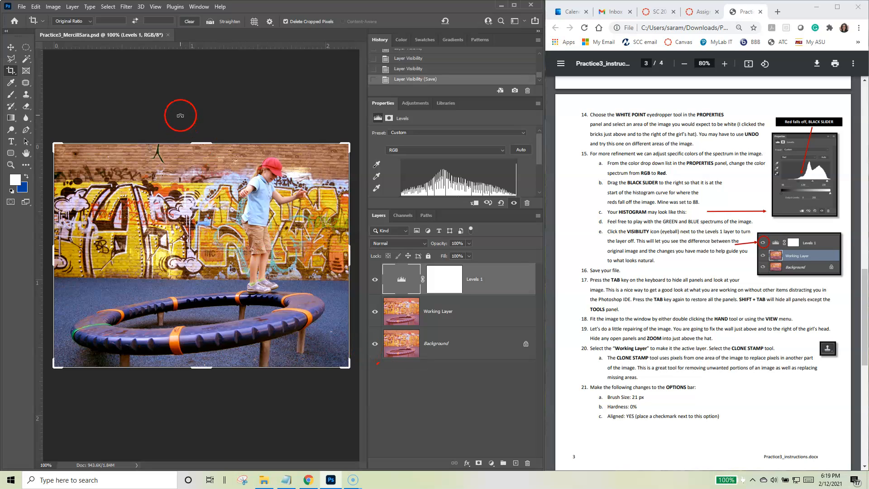
pyautogui.hotkey('ctrl', 's')
pyautogui.click(375, 279)
pyautogui.click(375, 279)
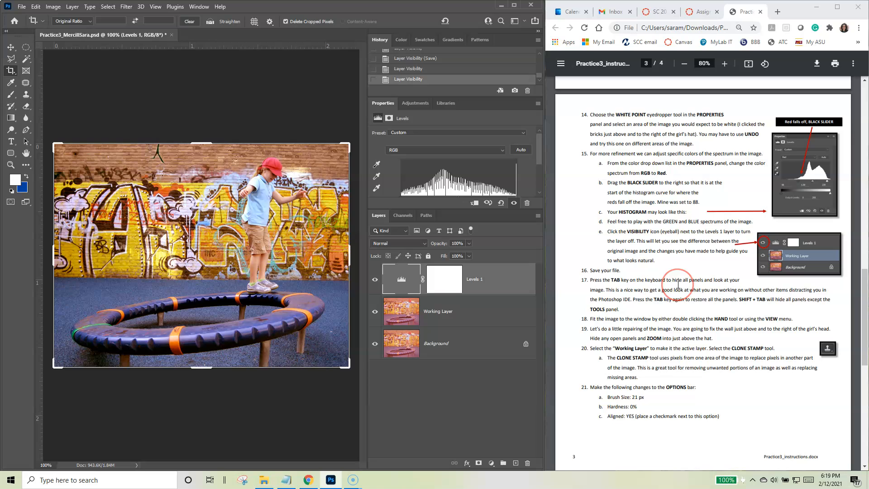
# Step: Hide all panels and maximize the window to examine the corrected image, and restore the window size and panels
pyautogui.scroll(-2, 684, 294)
pyautogui.scroll(-2, 678, 284)
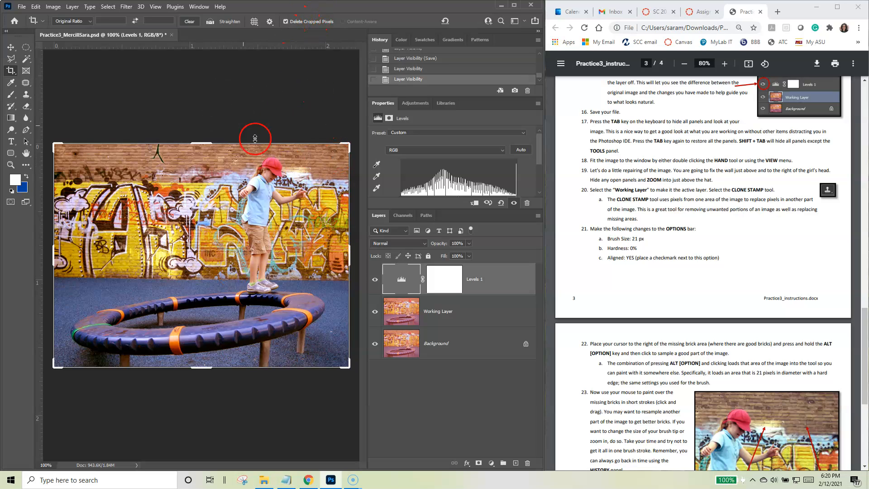
pyautogui.press('Tab')
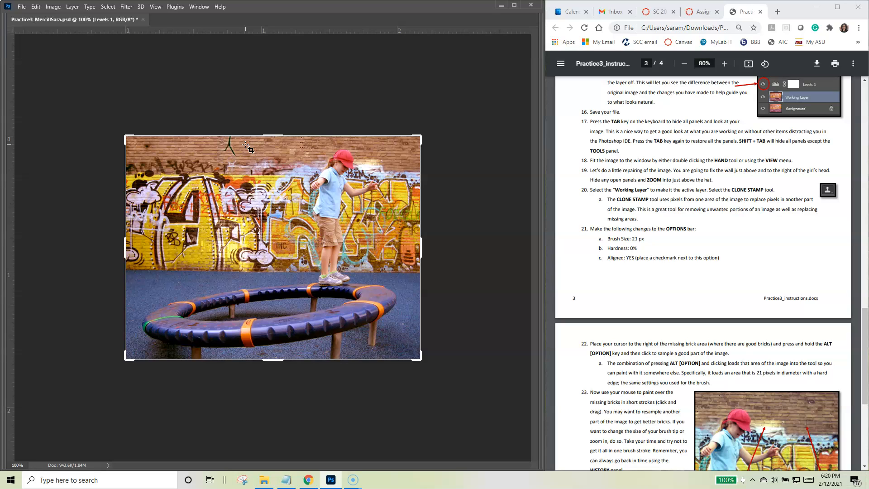
pyautogui.click(514, 5)
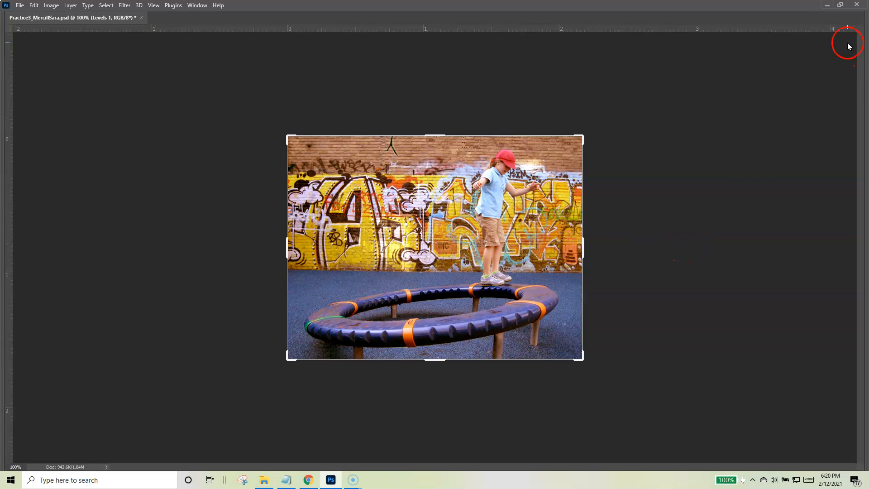
pyautogui.click(840, 5)
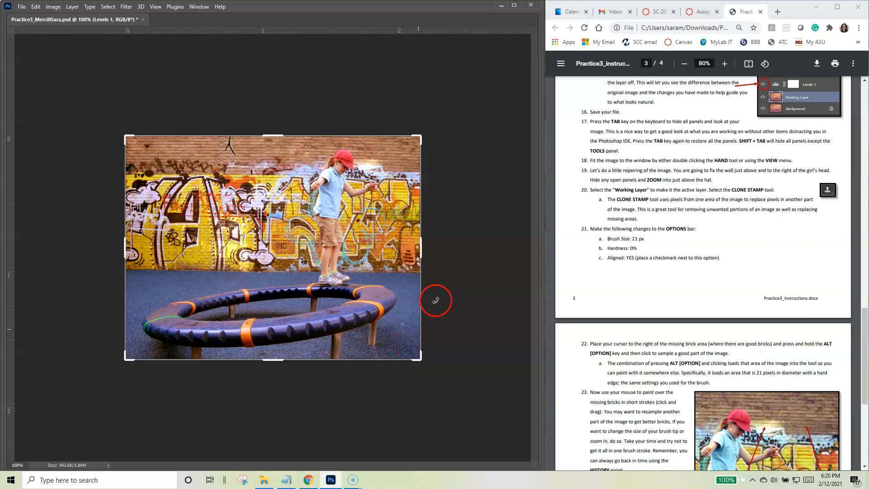
pyautogui.press('Tab')
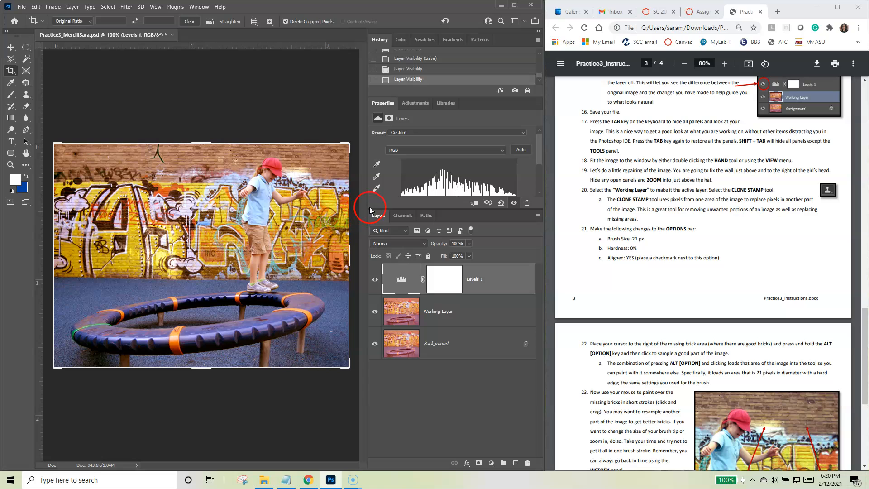
# Step: Collapse the expanded panels to narrow icons, fit the image to the window, and read on in the assignment instructions
pyautogui.moveTo(369, 205); pyautogui.dragTo(436, 205)
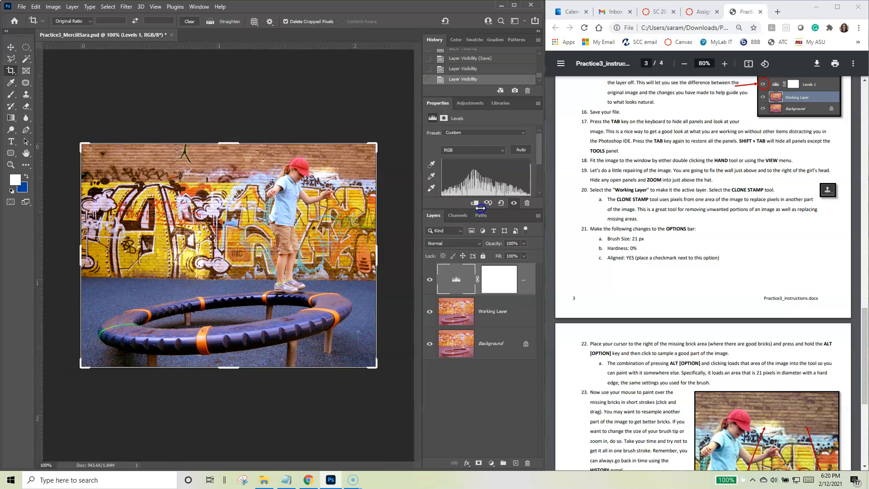
pyautogui.click(538, 31)
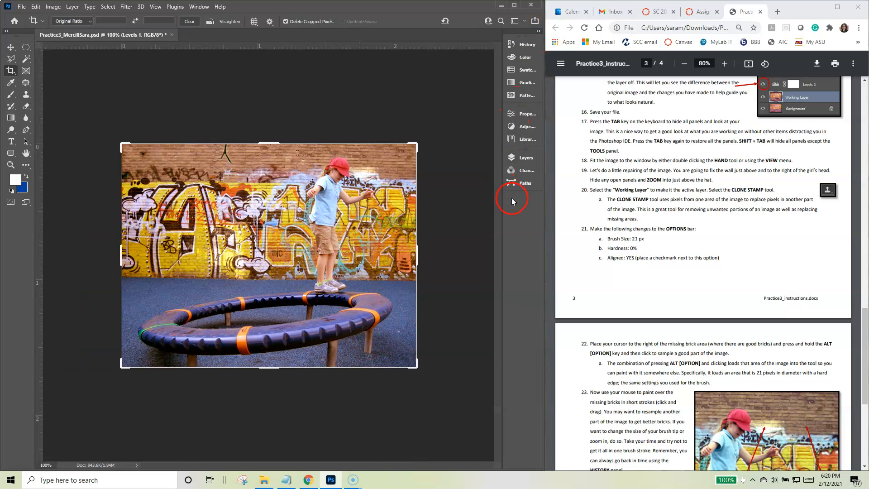
pyautogui.moveTo(501, 201); pyautogui.dragTo(508, 202)
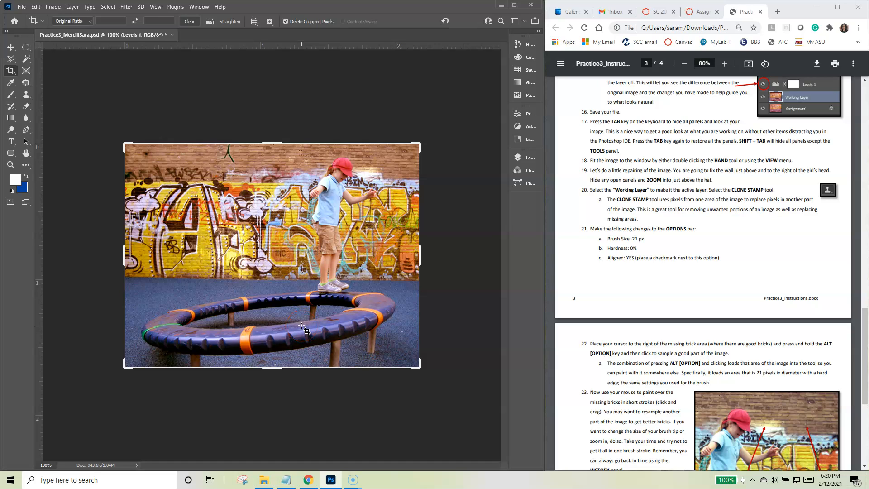
pyautogui.doubleClick(26, 153)
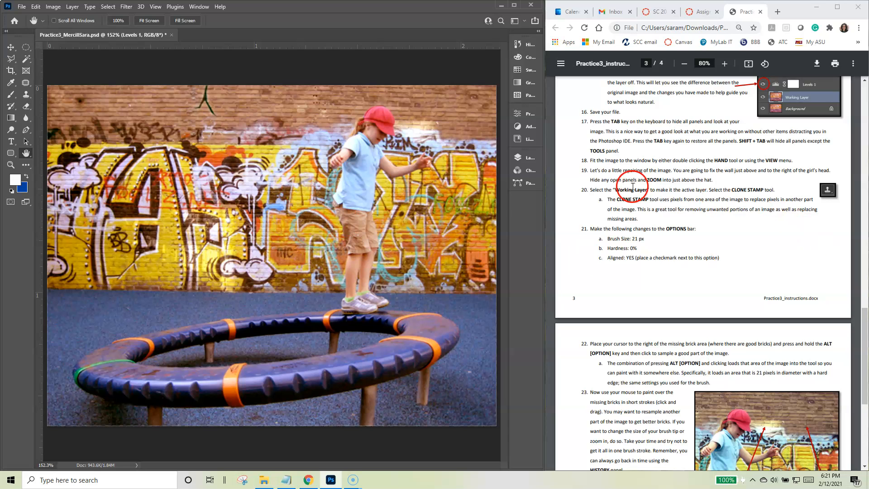
pyautogui.scroll(-3, 632, 190)
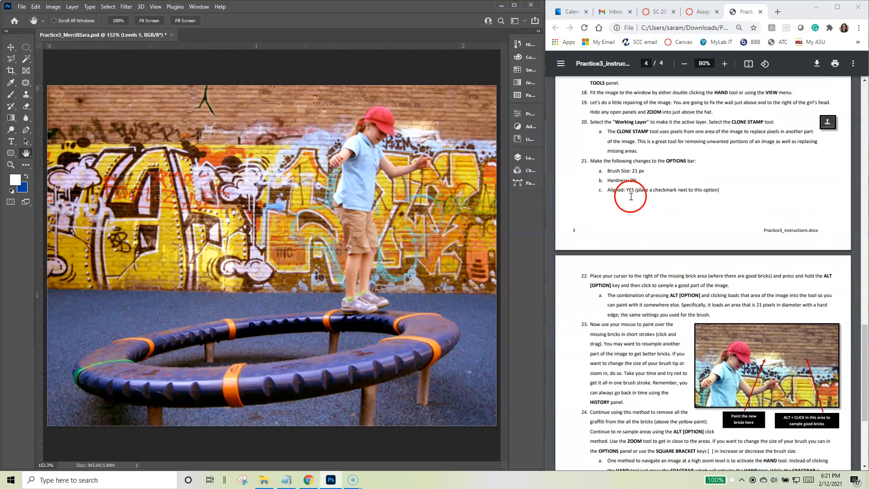
pyautogui.scroll(-1, 593, 108)
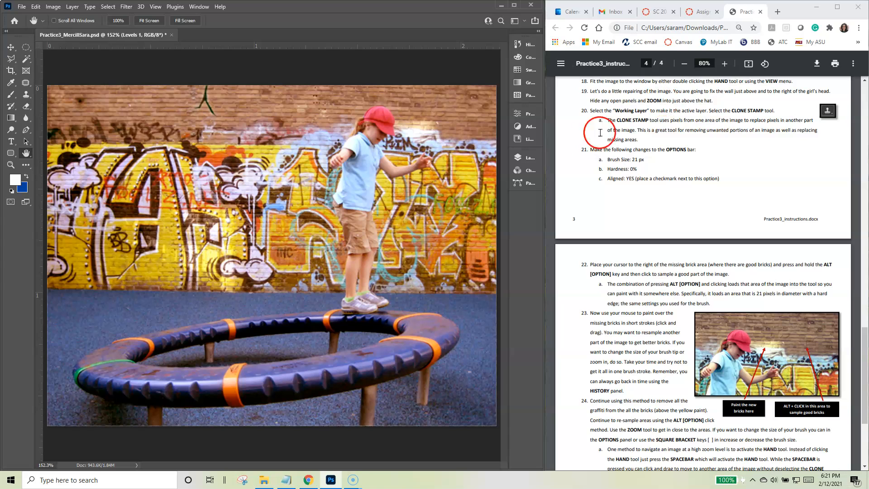
# Step: Expand the collapsed panels, adjust their width so the layer names are readable, and fit the image to the window
pyautogui.moveTo(511, 166); pyautogui.dragTo(398, 162)
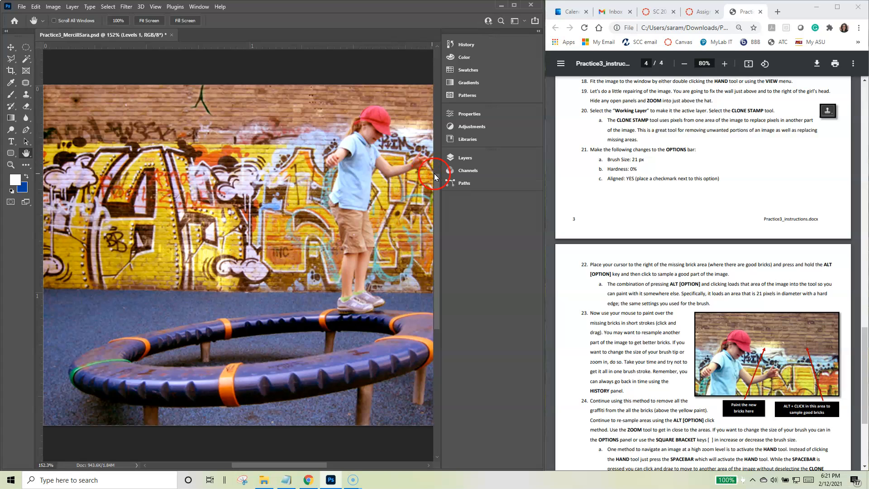
pyautogui.click(539, 31)
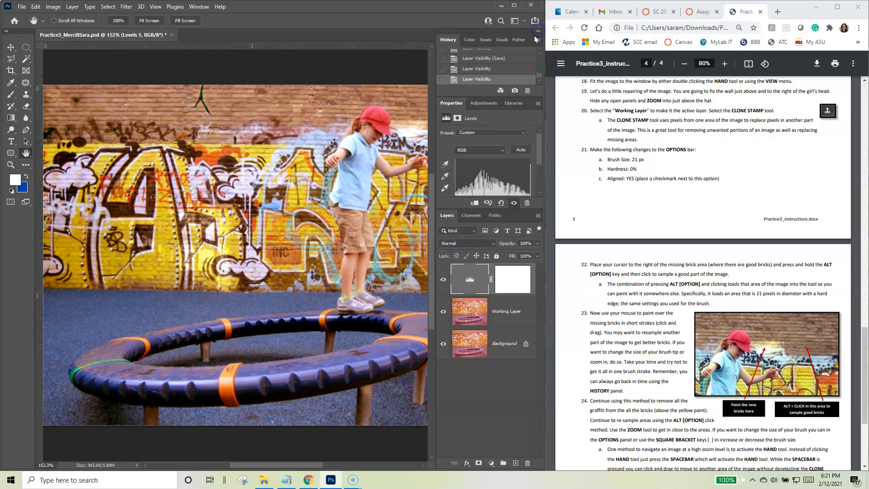
pyautogui.moveTo(438, 177); pyautogui.dragTo(426, 178)
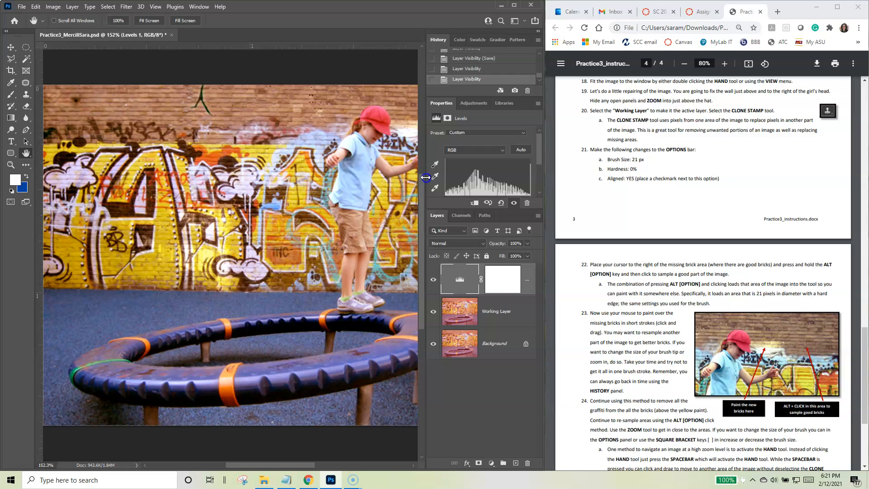
pyautogui.doubleClick(26, 157)
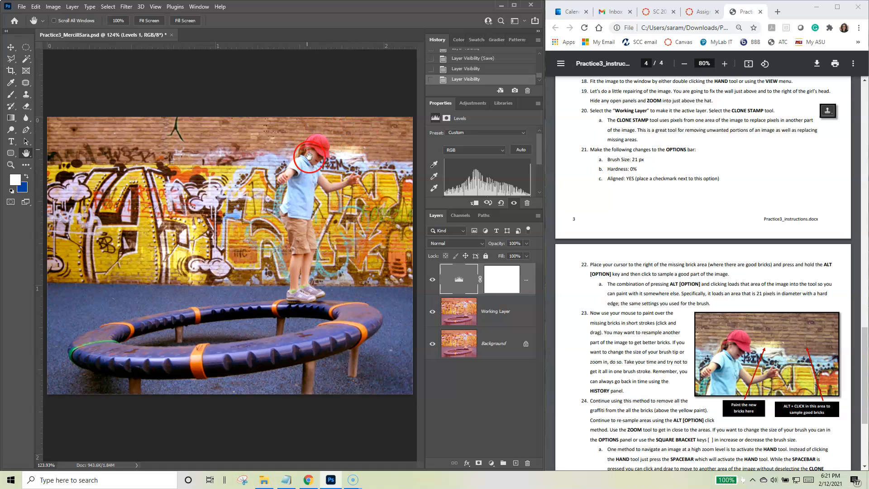
# Step: Zoom in to 400% on the damaged brick wall just above and beside the girl's red hat
pyautogui.click(11, 167)
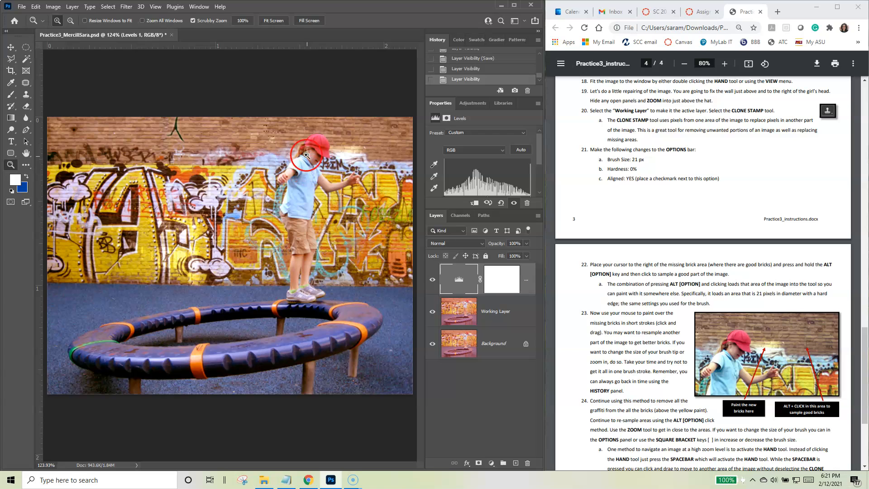
pyautogui.click(344, 150)
pyautogui.click(346, 153)
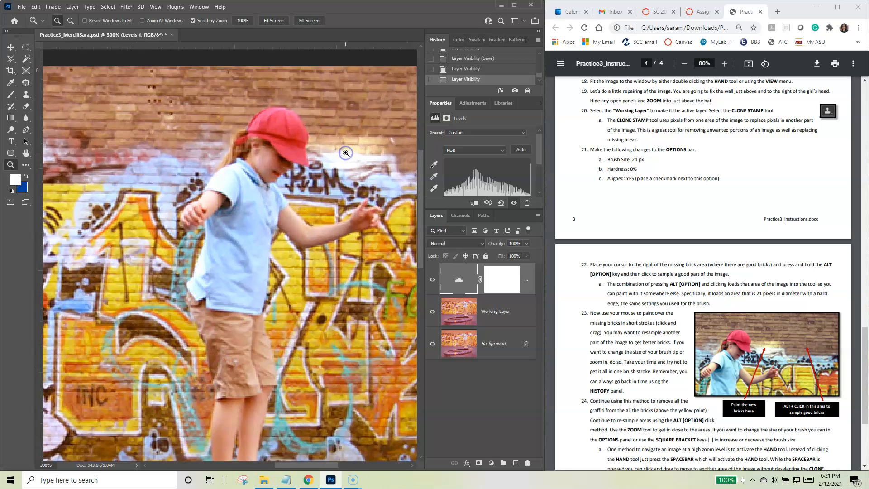
pyautogui.click(345, 153)
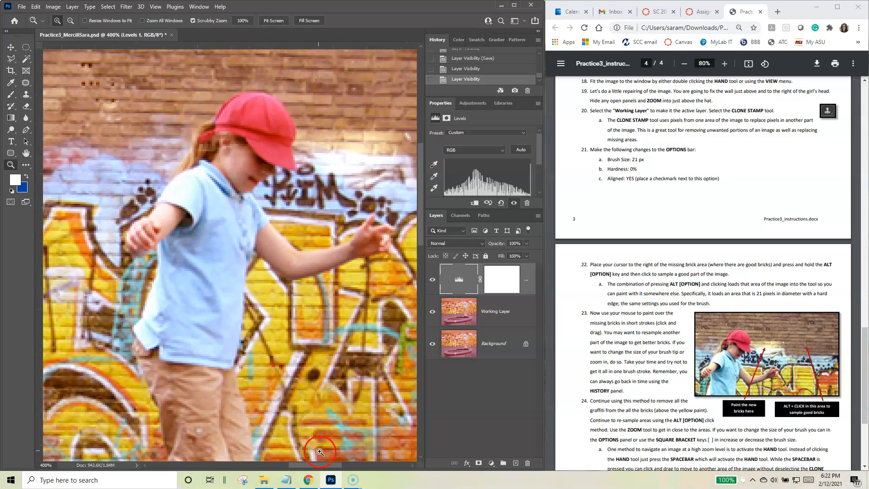
pyautogui.moveTo(307, 466); pyautogui.dragTo(322, 466)
pyautogui.moveTo(422, 240); pyautogui.dragTo(422, 232)
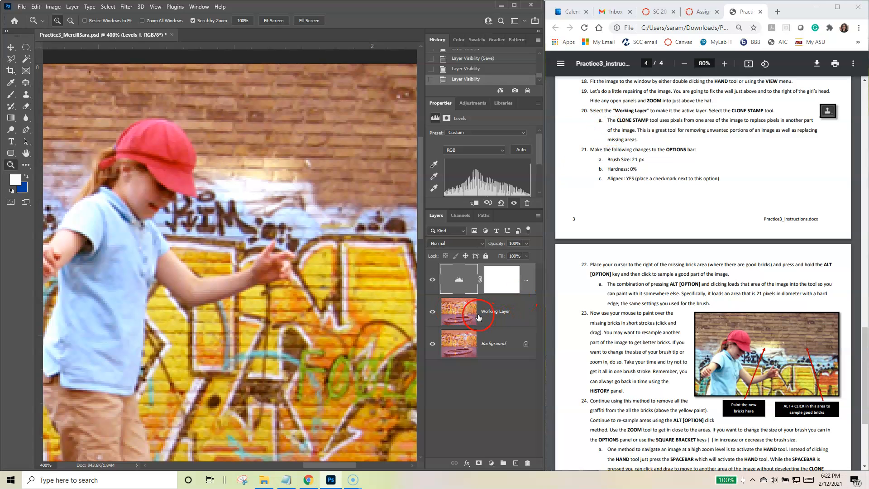
# Step: Compare selecting each layer in the stack and make Working Layer the active layer
pyautogui.click(451, 311)
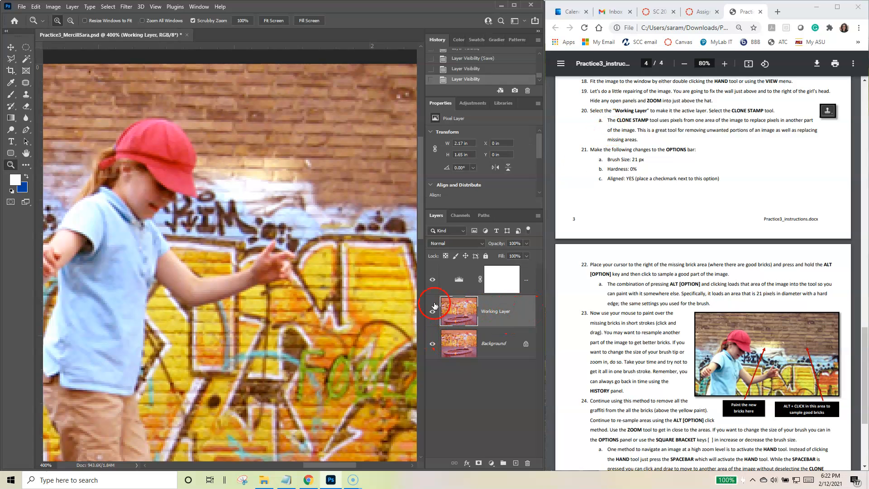
pyautogui.click(492, 280)
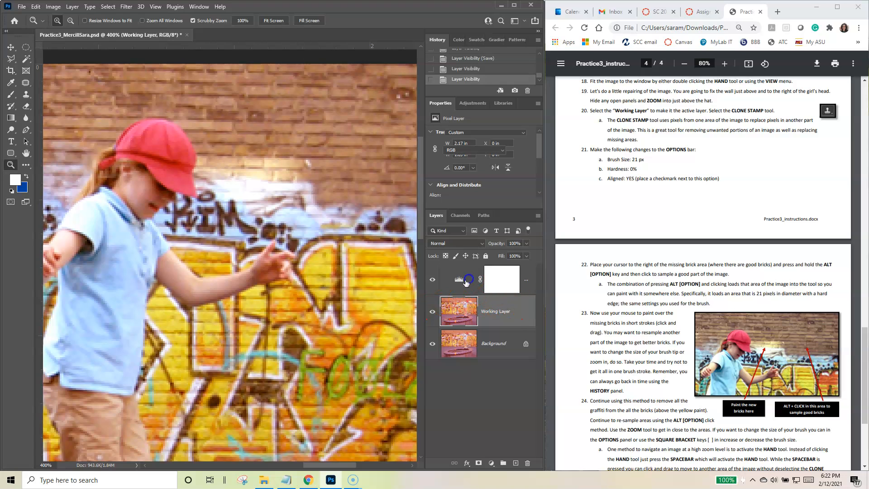
pyautogui.click(493, 343)
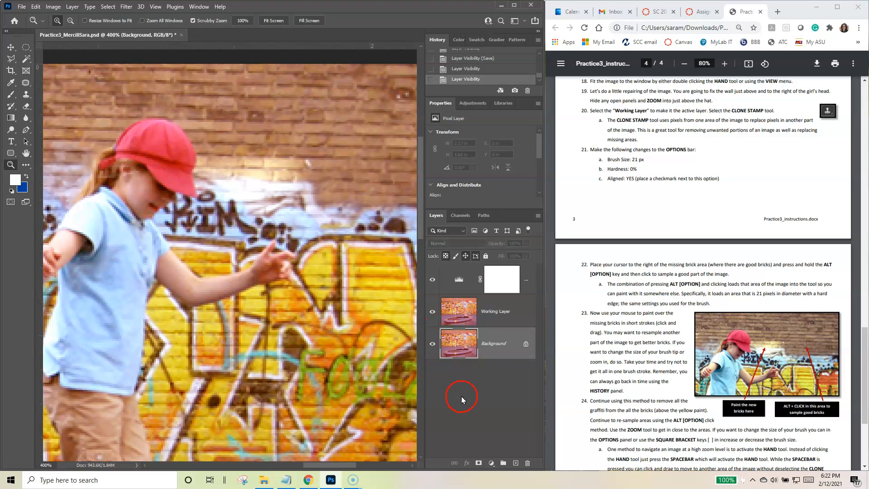
pyautogui.click(488, 312)
pyautogui.click(492, 280)
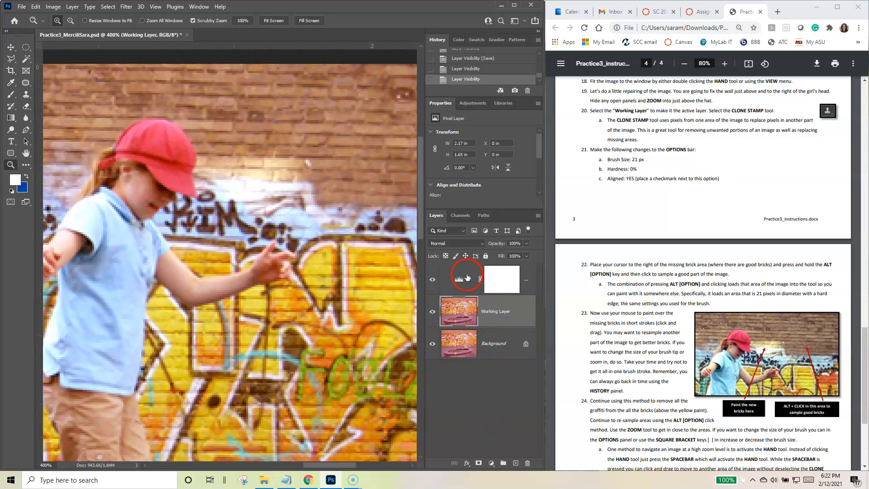
pyautogui.click(504, 312)
# Step: Zoom the image out to 300% around the missing bricks and activate the Clone Stamp tool
pyautogui.click(26, 95)
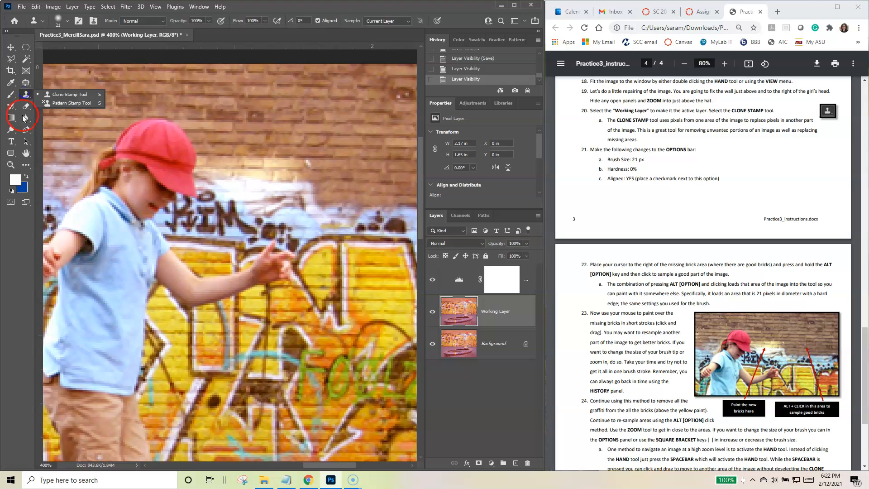
pyautogui.click(22, 95)
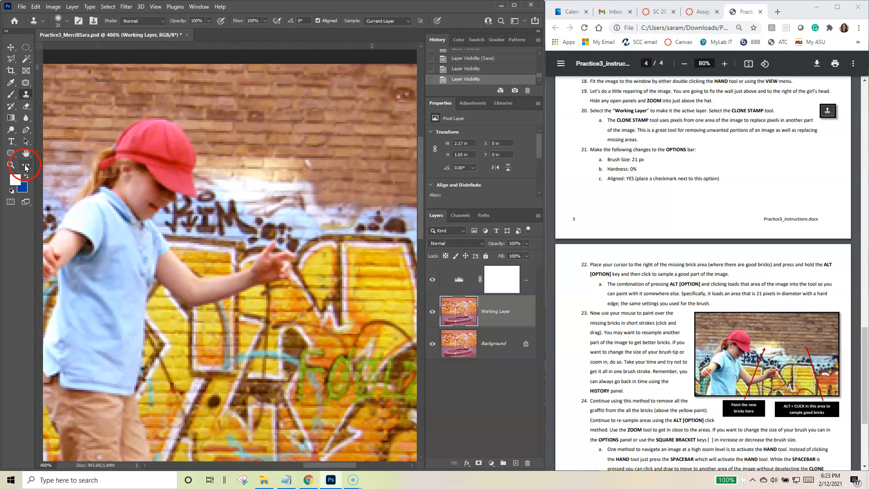
pyautogui.click(11, 165)
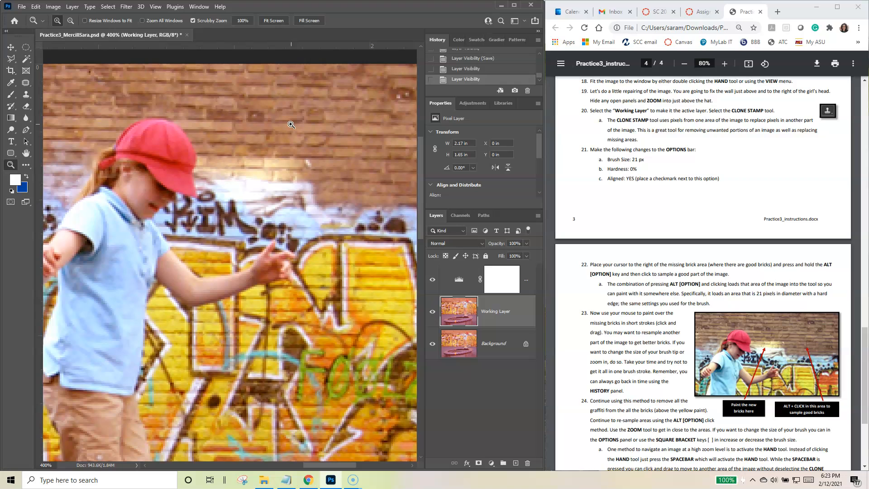
pyautogui.press('alt')
pyautogui.keyDown('alt'); pyautogui.click(287, 151); pyautogui.keyUp('alt')
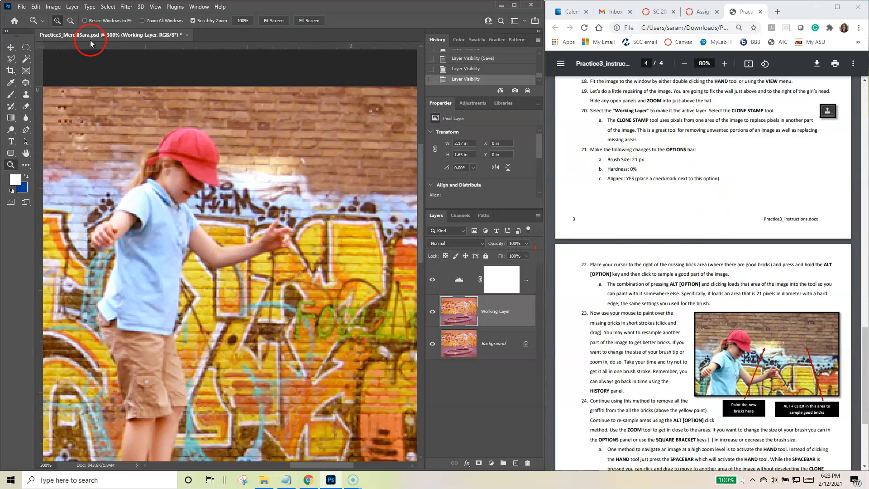
pyautogui.click(26, 95)
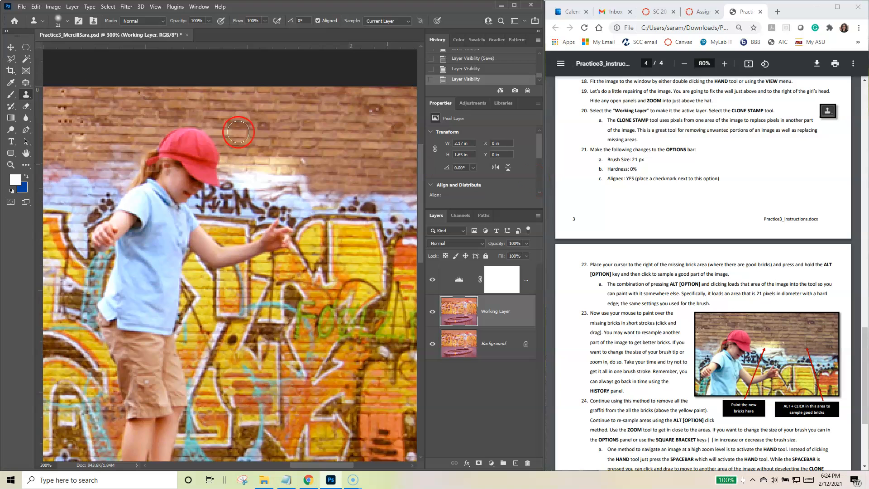
# Step: Check the Clone Stamp brush against the required 21 px size and 0% hardness, and bring the cloning instructions into view
pyautogui.click(67, 21)
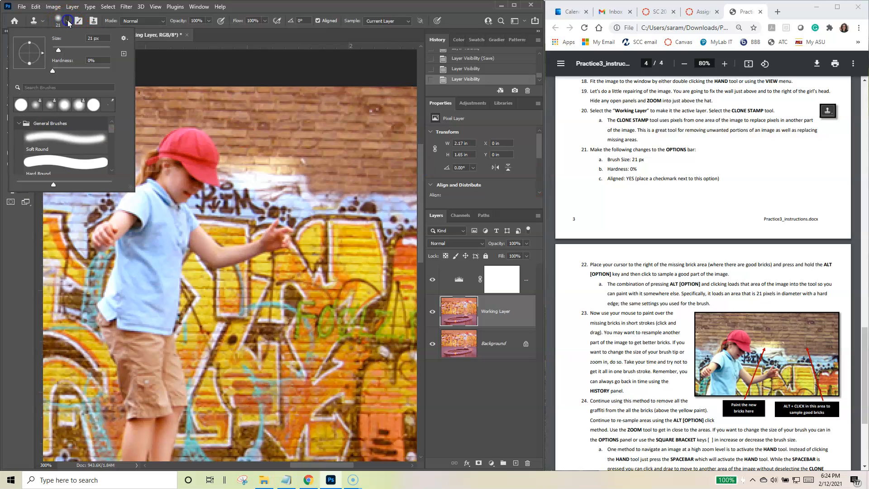
pyautogui.click(103, 40)
pyautogui.press('Tab')
pyautogui.click(221, 44)
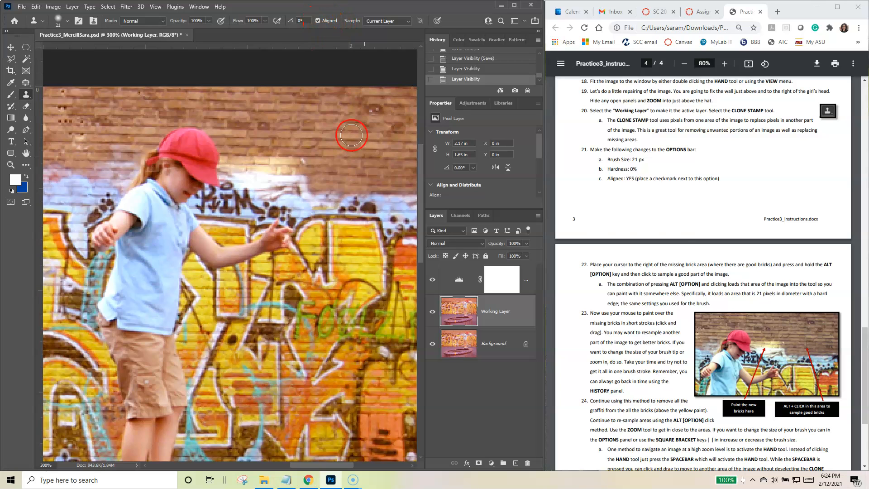
pyautogui.scroll(-2, 677, 219)
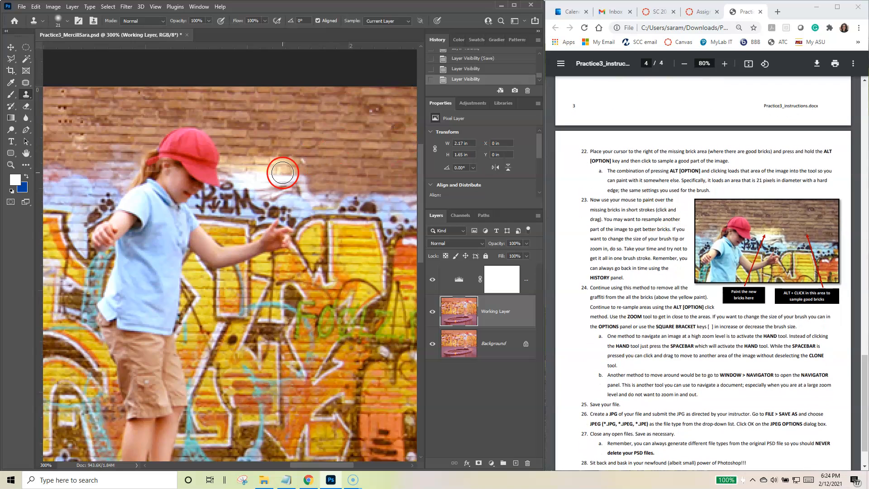
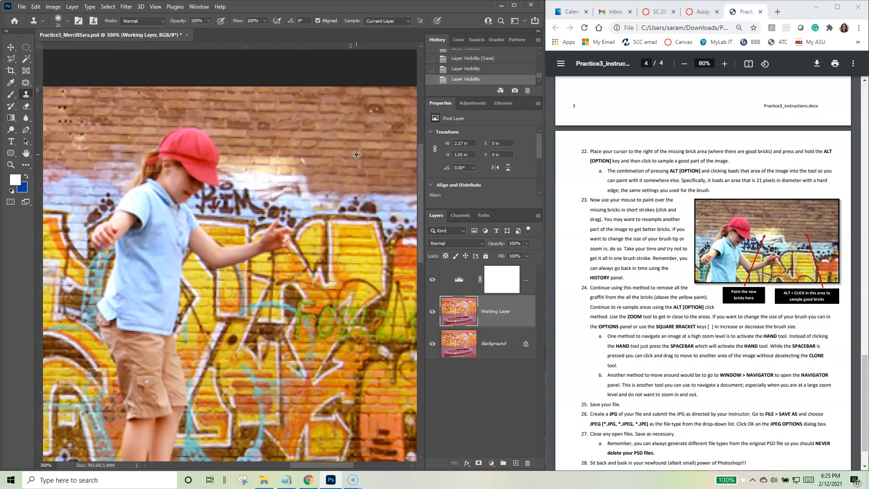
# Step: Try cloning bricks over the graffiti beside the girl's hat, extending the strokes across the girl herself
pyautogui.moveTo(353, 153)
pyautogui.mouseDown()
pyautogui.moveTo(332, 84)
pyautogui.moveTo(322, 87)
pyautogui.moveTo(316, 147)
pyautogui.moveTo(350, 173)
pyautogui.moveTo(353, 163)
pyautogui.moveTo(269, 169)
pyautogui.moveTo(327, 171)
pyautogui.moveTo(268, 165)
pyautogui.moveTo(316, 178)
pyautogui.moveTo(303, 178)
pyautogui.moveTo(236, 166)
pyautogui.moveTo(286, 176)
pyautogui.moveTo(266, 184)
pyautogui.moveTo(311, 186)
pyautogui.moveTo(230, 167)
pyautogui.moveTo(228, 150)
pyautogui.moveTo(267, 188)
pyautogui.mouseUp()
pyautogui.keyDown('alt'); pyautogui.click(340, 185); pyautogui.keyUp('alt')
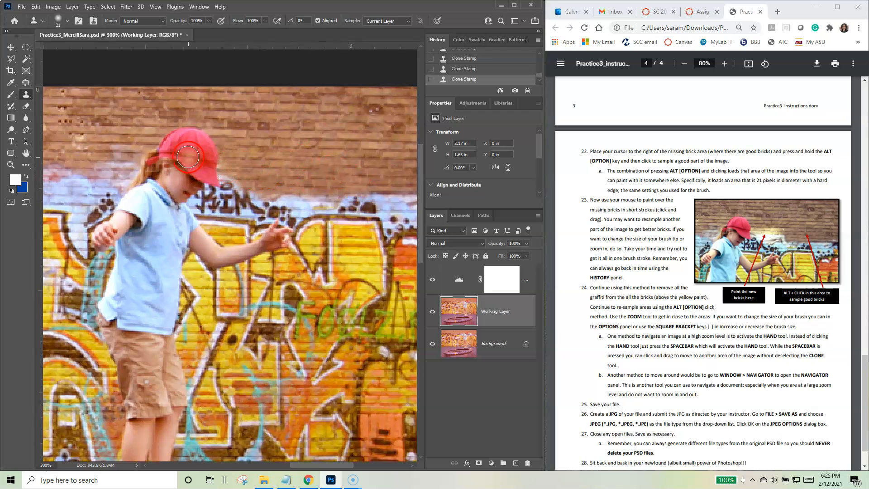
pyautogui.moveTo(201, 159)
pyautogui.mouseDown()
pyautogui.moveTo(295, 166)
pyautogui.moveTo(169, 142)
pyautogui.moveTo(212, 140)
pyautogui.moveTo(149, 130)
pyautogui.moveTo(171, 158)
pyautogui.moveTo(228, 168)
pyautogui.moveTo(167, 170)
pyautogui.moveTo(119, 156)
pyautogui.moveTo(202, 155)
pyautogui.moveTo(98, 151)
pyautogui.moveTo(156, 173)
pyautogui.moveTo(94, 185)
pyautogui.moveTo(172, 189)
pyautogui.moveTo(114, 197)
pyautogui.moveTo(171, 199)
pyautogui.moveTo(109, 212)
pyautogui.moveTo(166, 221)
pyautogui.moveTo(95, 234)
pyautogui.moveTo(145, 237)
pyautogui.moveTo(210, 220)
pyautogui.moveTo(147, 240)
pyautogui.moveTo(225, 248)
pyautogui.moveTo(196, 258)
pyautogui.moveTo(227, 263)
pyautogui.moveTo(309, 195)
pyautogui.moveTo(292, 130)
pyautogui.moveTo(234, 175)
pyautogui.mouseUp()
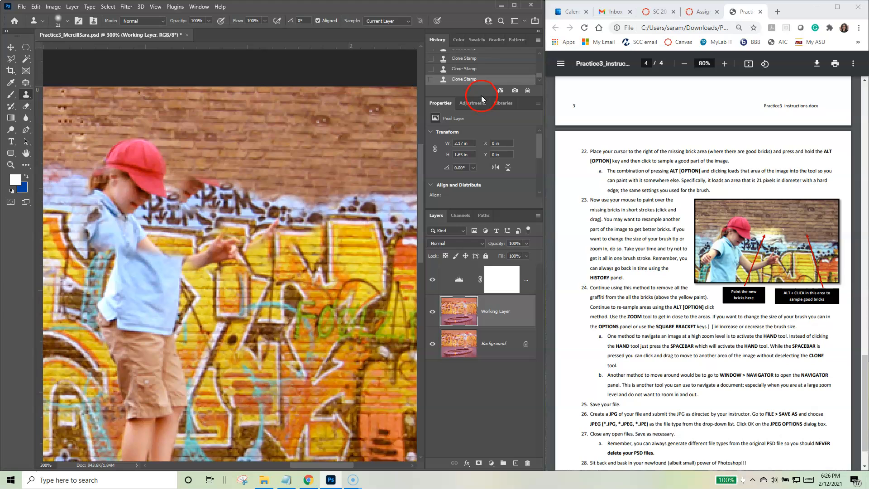
# Step: Revert the image history to the last Layer Visibility state before the Clone Stamp strokes and make Working Layer active again
pyautogui.moveTo(480, 93); pyautogui.dragTo(480, 255)
pyautogui.moveTo(539, 224)
pyautogui.mouseDown()
pyautogui.moveTo(541, 186)
pyautogui.moveTo(539, 229)
pyautogui.mouseUp()
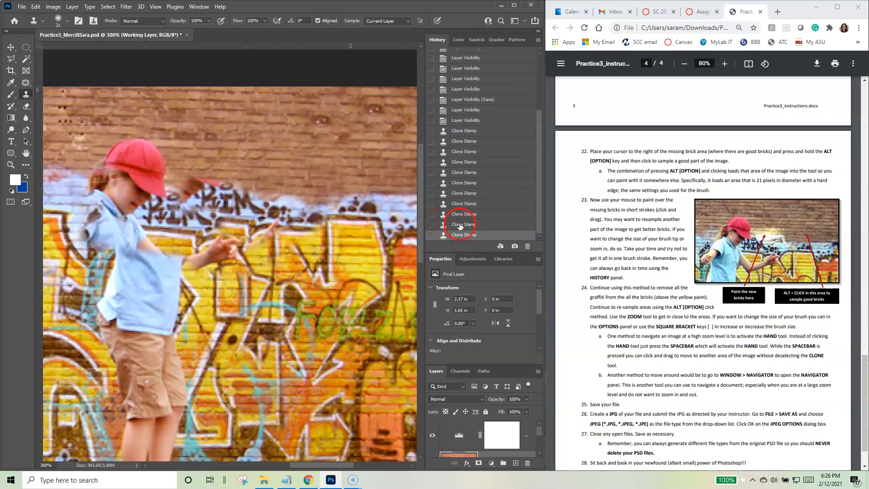
pyautogui.click(473, 121)
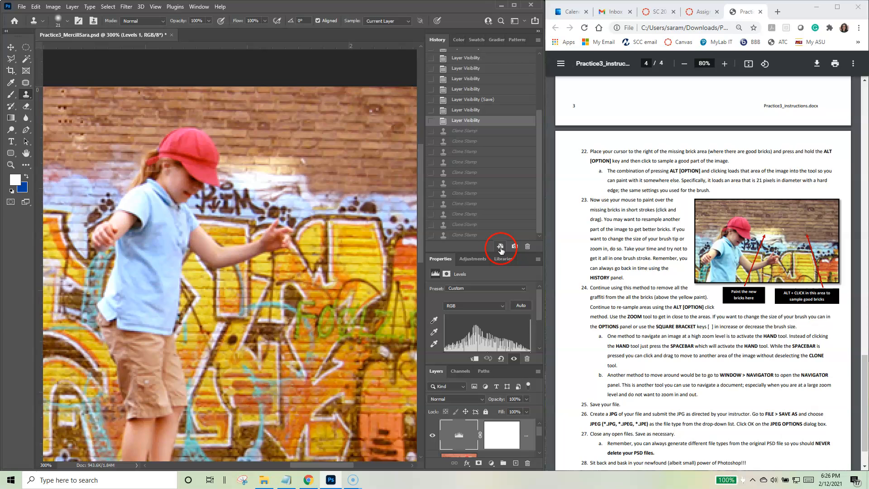
pyautogui.moveTo(488, 252); pyautogui.dragTo(488, 158)
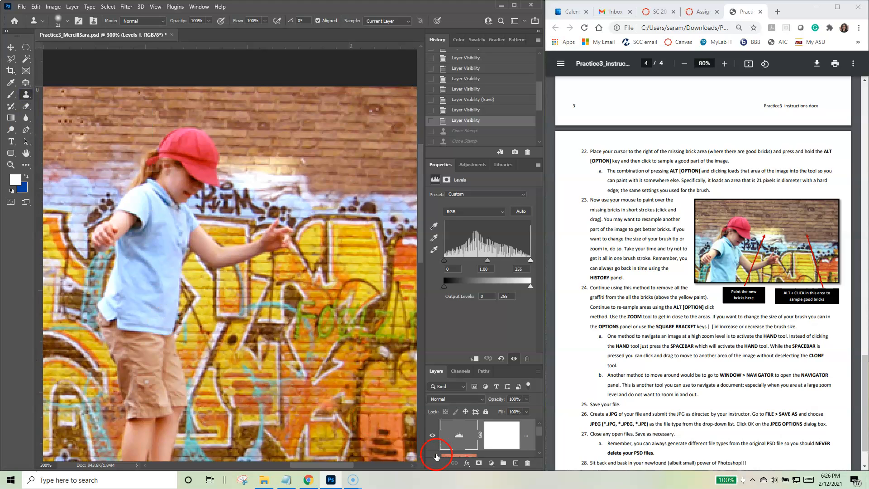
pyautogui.moveTo(465, 365); pyautogui.dragTo(460, 245)
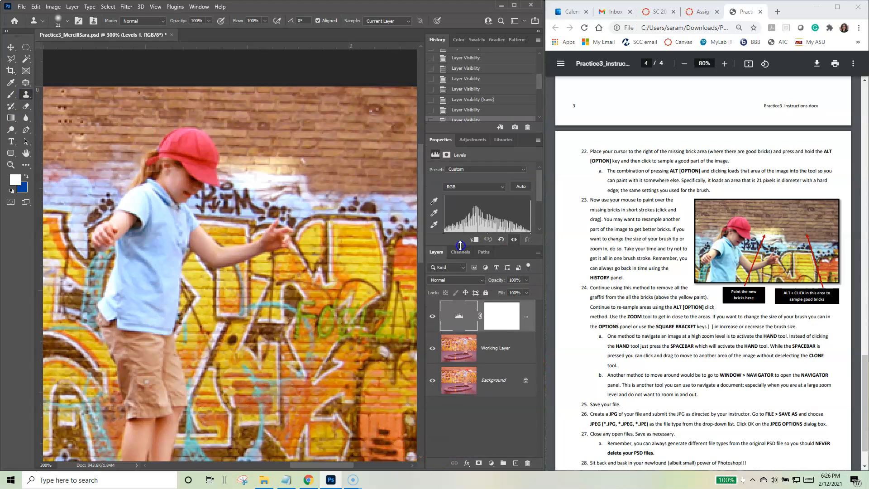
pyautogui.click(502, 347)
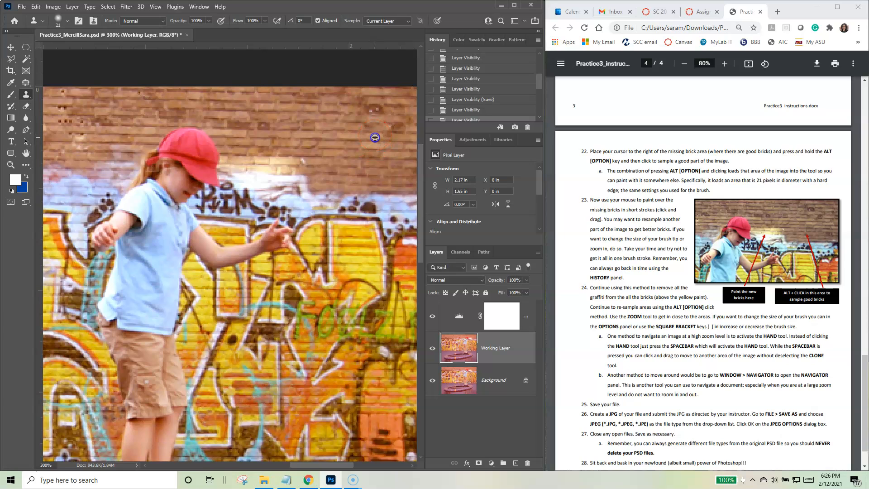
# Step: Clone good bricks from the wall beyond the girl's hat over the missing bricks and graffiti, across to the image's right edge above the yellow paint
pyautogui.moveTo(306, 165); pyautogui.dragTo(229, 164)
pyautogui.moveTo(306, 182); pyautogui.dragTo(227, 181)
pyautogui.moveTo(326, 192); pyautogui.dragTo(250, 193)
pyautogui.moveTo(329, 203); pyautogui.dragTo(236, 195)
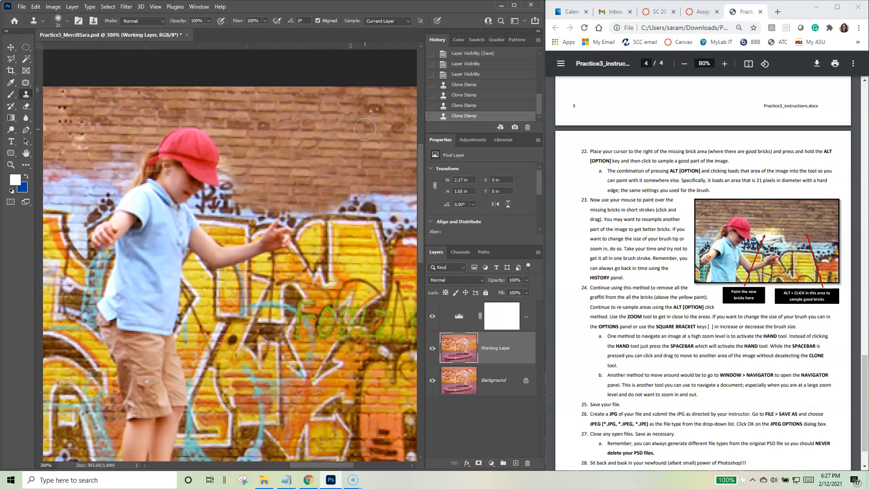
pyautogui.moveTo(405, 200); pyautogui.dragTo(410, 199)
pyautogui.moveTo(389, 198)
pyautogui.mouseDown()
pyautogui.moveTo(339, 193)
pyautogui.moveTo(411, 210)
pyautogui.moveTo(338, 205)
pyautogui.mouseUp()
pyautogui.moveTo(405, 217); pyautogui.dragTo(256, 199)
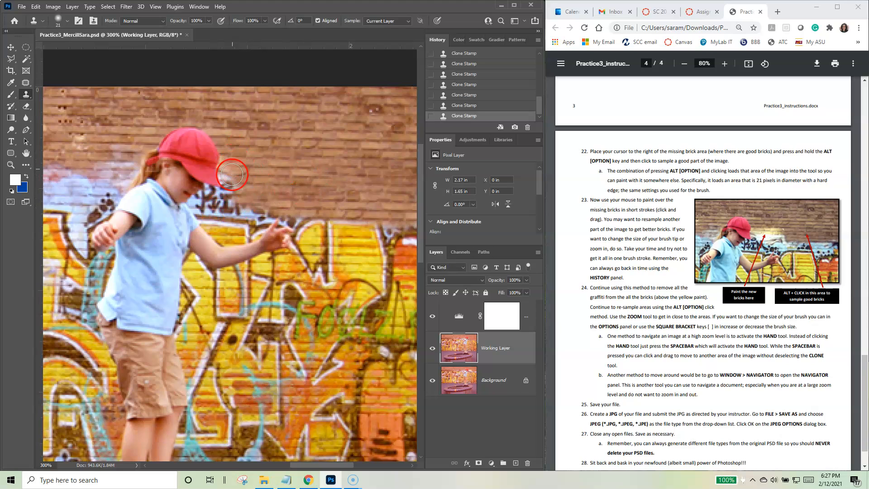
# Step: Resample nearby good bricks and clone them over the graffiti close to the girl's face and shoulder, just above the yellow paint
pyautogui.keyDown('alt'); pyautogui.click(285, 179); pyautogui.keyUp('alt')
pyautogui.moveTo(277, 202); pyautogui.dragTo(233, 204)
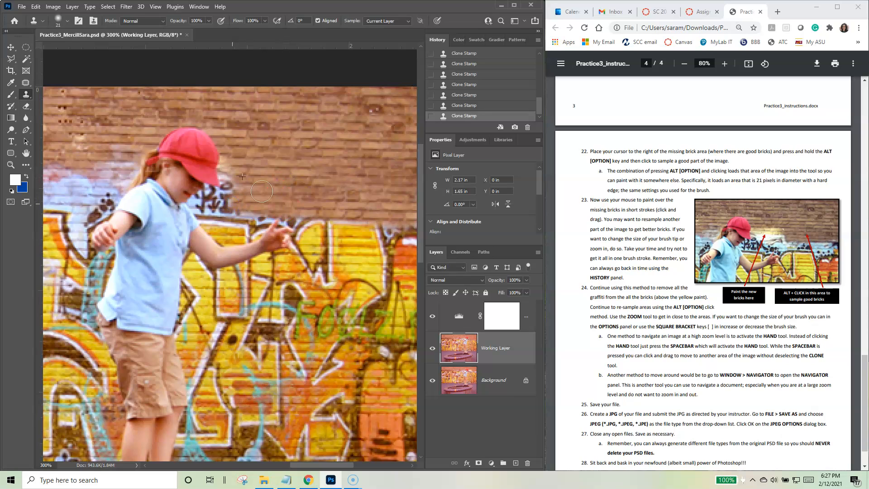
pyautogui.keyDown('alt'); pyautogui.click(313, 195); pyautogui.keyUp('alt')
pyautogui.moveTo(230, 203)
pyautogui.mouseDown()
pyautogui.moveTo(210, 202)
pyautogui.moveTo(240, 196)
pyautogui.moveTo(235, 175)
pyautogui.moveTo(217, 195)
pyautogui.moveTo(229, 216)
pyautogui.moveTo(195, 212)
pyautogui.moveTo(207, 206)
pyautogui.mouseUp()
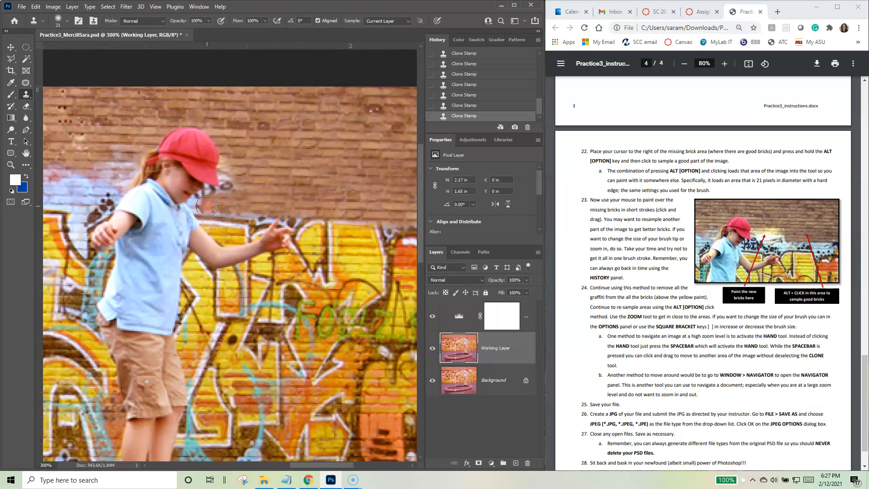
pyautogui.click(372, 196)
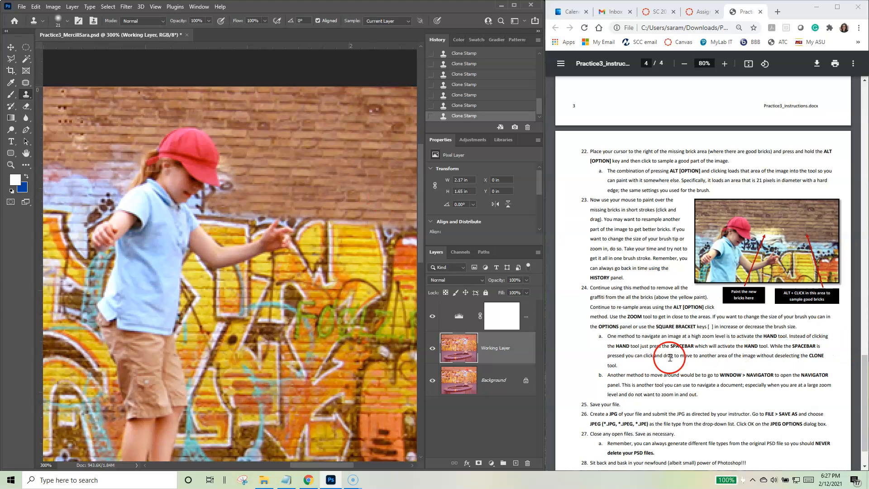
# Step: Examine the remaining instructions on navigating, view the whole image, and inspect the brick wall at 300% with the Hand tool
pyautogui.scroll(-1, 669, 358)
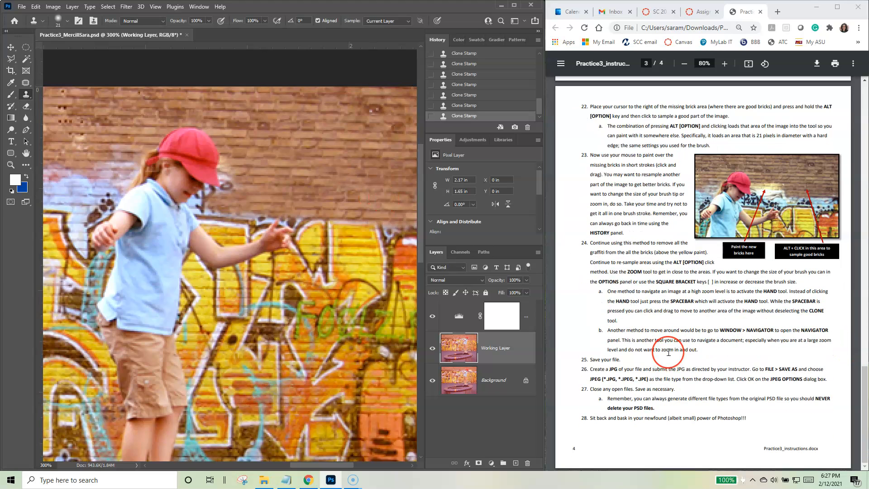
pyautogui.click(694, 345)
pyautogui.doubleClick(26, 154)
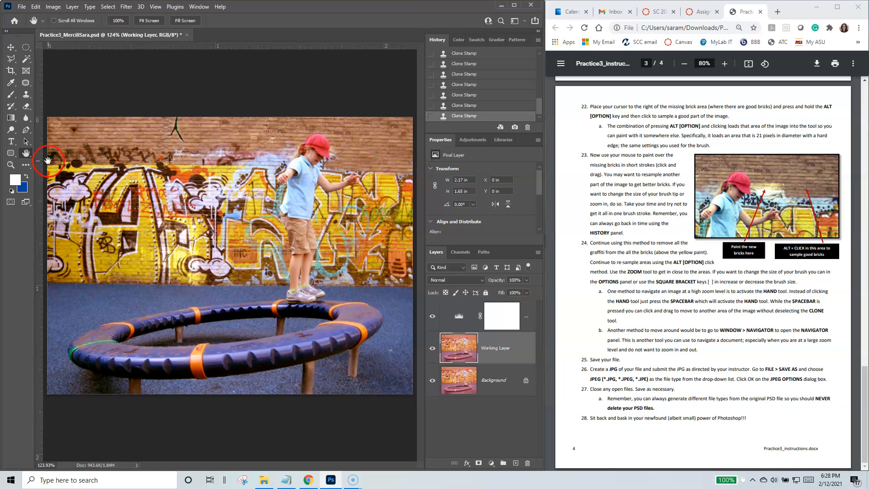
pyautogui.click(11, 165)
pyautogui.moveTo(364, 152); pyautogui.dragTo(318, 153)
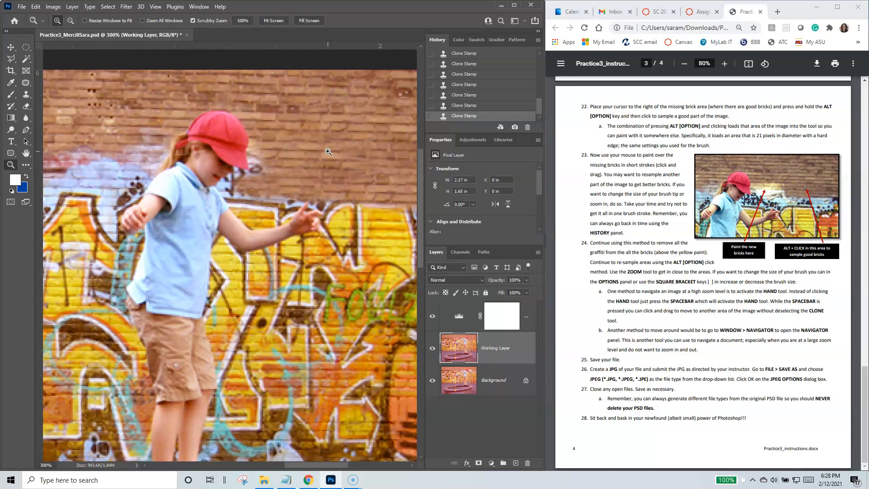
pyautogui.click(289, 167)
pyautogui.click(28, 153)
pyautogui.moveTo(100, 133); pyautogui.dragTo(351, 149)
pyautogui.moveTo(152, 149); pyautogui.dragTo(330, 145)
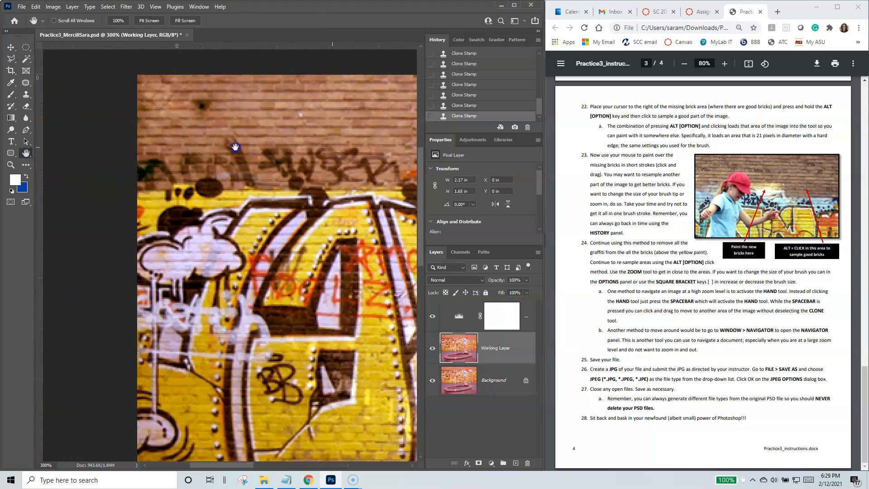
pyautogui.moveTo(237, 146); pyautogui.dragTo(113, 129)
pyautogui.moveTo(299, 241); pyautogui.dragTo(193, 162)
# Step: Activate the Clone Stamp tool and bring the dark graffiti lettering at the wall's left end into view
pyautogui.click(25, 97)
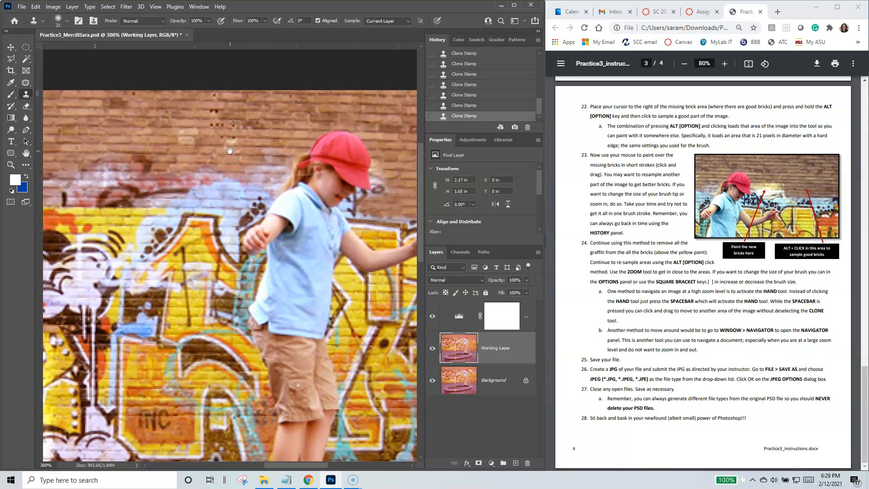
pyautogui.moveTo(146, 142); pyautogui.dragTo(272, 147)
pyautogui.moveTo(212, 177)
pyautogui.mouseDown()
pyautogui.moveTo(172, 159)
pyautogui.moveTo(133, 162)
pyautogui.mouseUp()
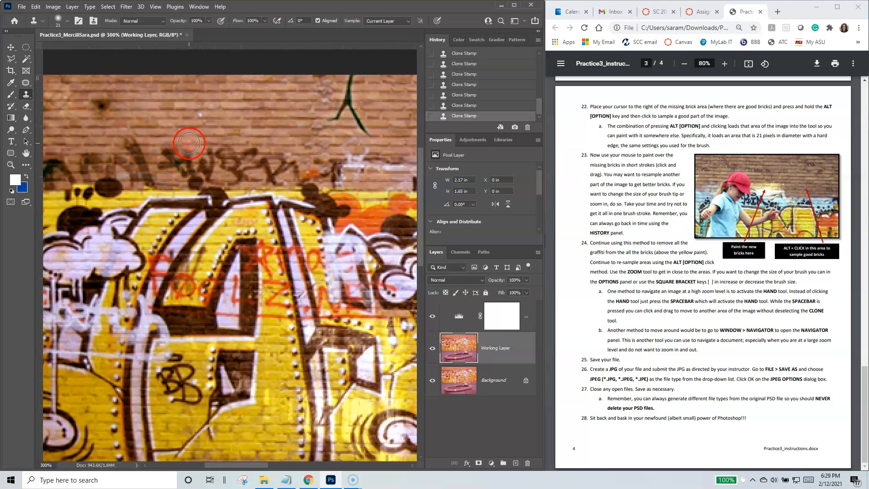
pyautogui.moveTo(153, 134)
pyautogui.mouseDown()
pyautogui.moveTo(250, 148)
pyautogui.moveTo(206, 128)
pyautogui.moveTo(196, 139)
pyautogui.mouseUp()
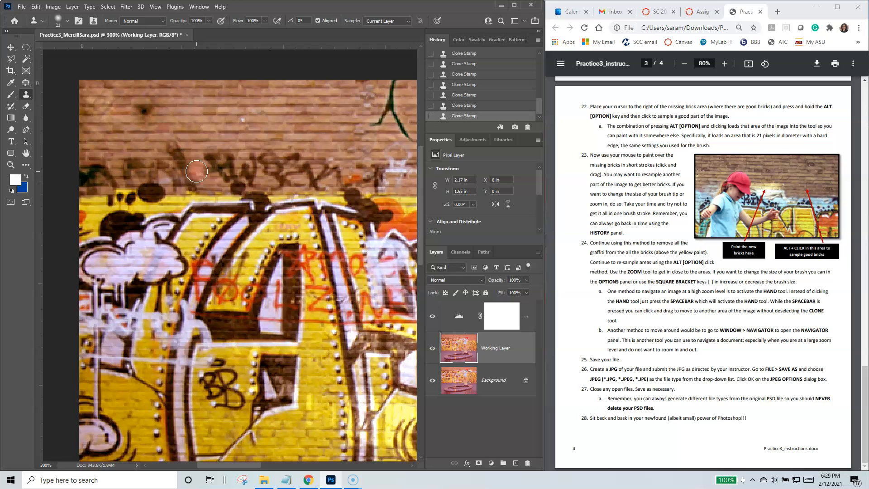
pyautogui.click(193, 169)
pyautogui.keyDown('alt'); pyautogui.click(129, 101); pyautogui.keyUp('alt')
pyautogui.keyDown('alt'); pyautogui.click(202, 128); pyautogui.keyUp('alt')
pyautogui.moveTo(227, 160); pyautogui.dragTo(248, 182)
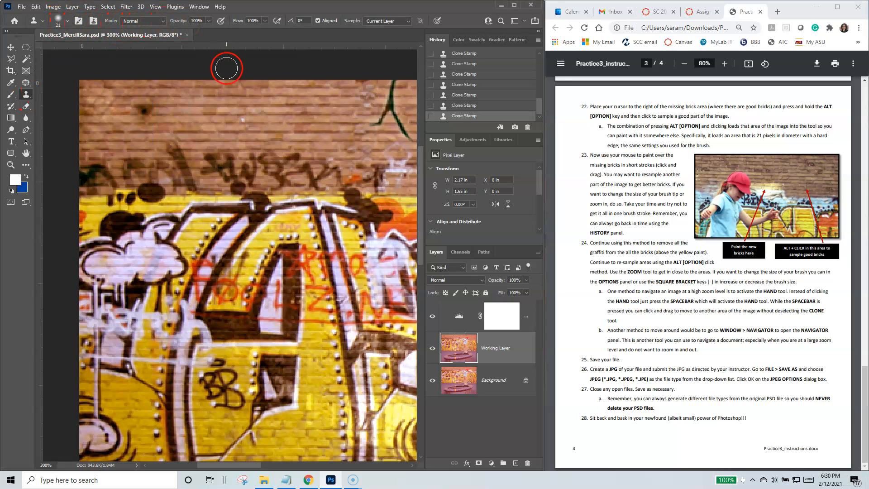
# Step: Set the Clone Stamp brush size to 29 px
pyautogui.click(68, 22)
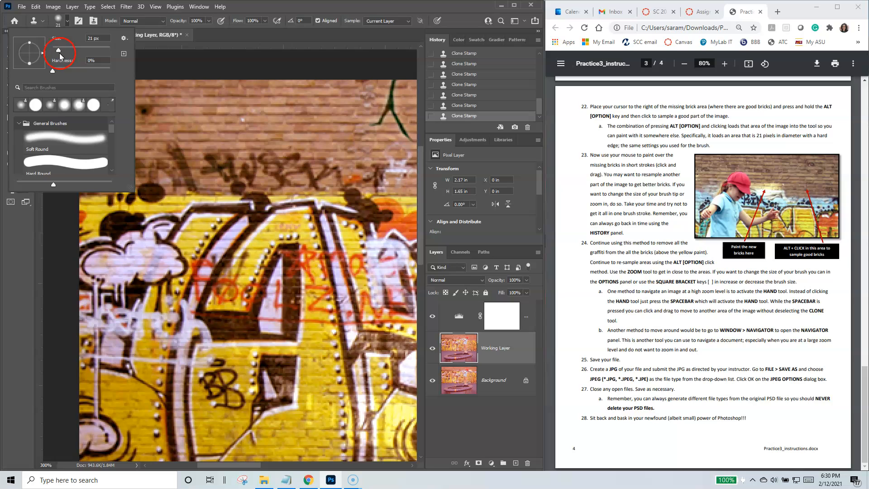
pyautogui.moveTo(67, 51); pyautogui.dragTo(66, 51)
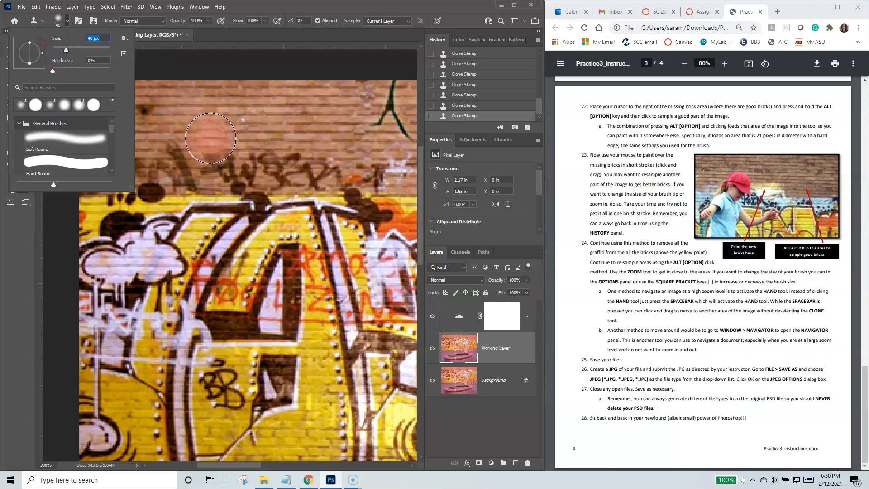
pyautogui.moveTo(67, 51); pyautogui.dragTo(61, 50)
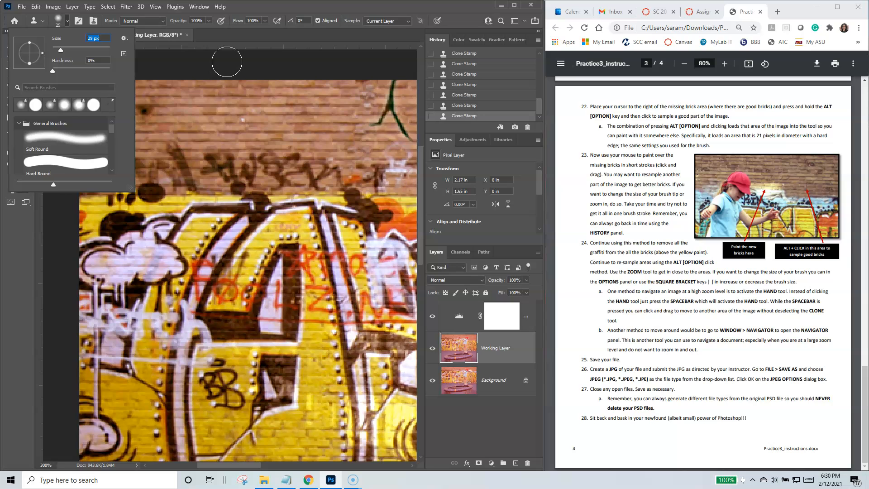
pyautogui.click(227, 62)
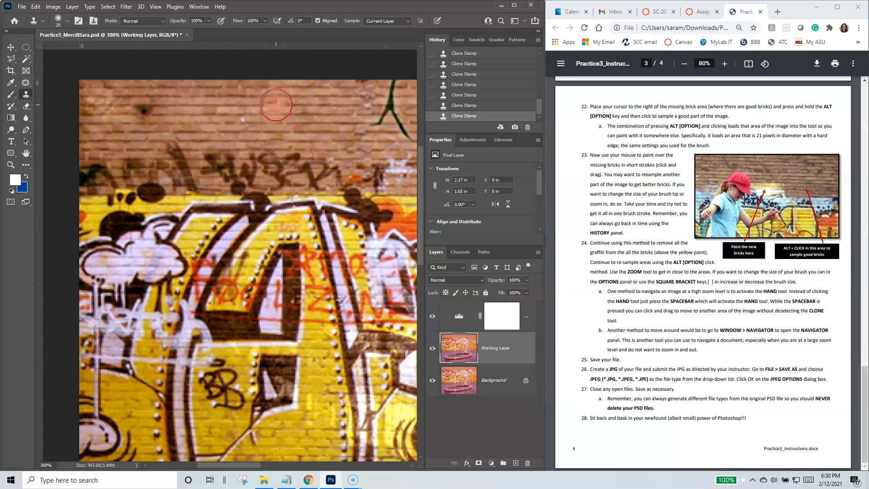
# Step: Clone clean bricks over the dark graffiti lettering above the yellow paint and the dark spot at the wall's left end
pyautogui.keyDown('alt'); pyautogui.click(280, 97); pyautogui.keyUp('alt')
pyautogui.moveTo(289, 152); pyautogui.dragTo(125, 155)
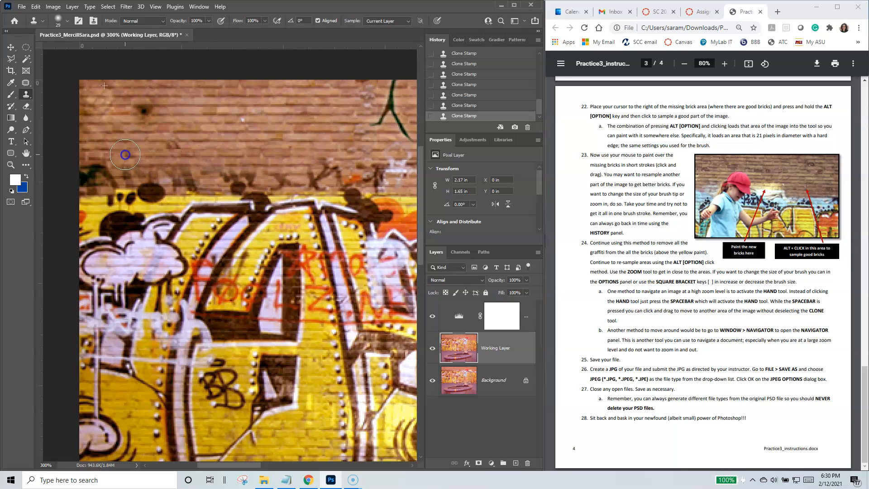
pyautogui.moveTo(344, 174); pyautogui.dragTo(149, 171)
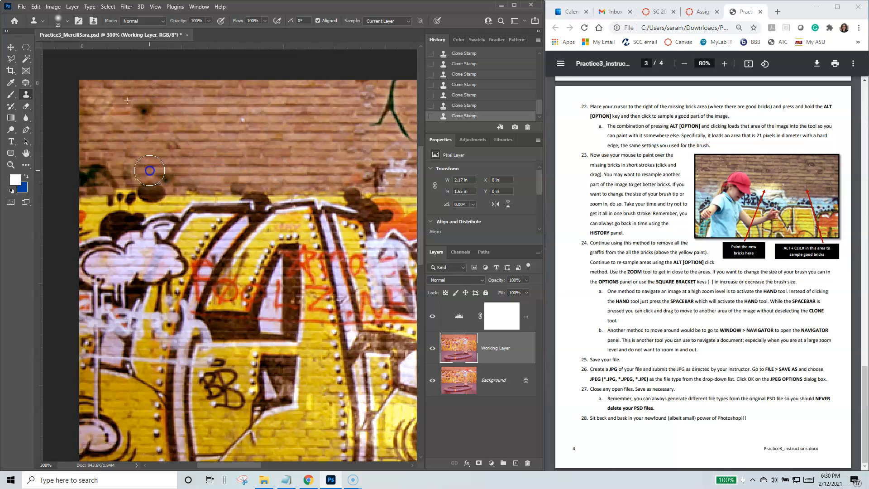
pyautogui.keyDown('alt'); pyautogui.click(118, 130); pyautogui.keyUp('alt')
pyautogui.moveTo(110, 110); pyautogui.dragTo(214, 111)
# Step: Resample clean bricks and clone over the green line and the white and orange graffiti along the wall above the yellow paint
pyautogui.moveTo(267, 157)
pyautogui.mouseDown()
pyautogui.moveTo(320, 150)
pyautogui.moveTo(357, 127)
pyautogui.moveTo(405, 124)
pyautogui.moveTo(380, 107)
pyautogui.moveTo(398, 104)
pyautogui.moveTo(349, 93)
pyautogui.moveTo(409, 88)
pyautogui.moveTo(377, 89)
pyautogui.mouseUp()
pyautogui.keyDown('alt'); pyautogui.click(266, 112); pyautogui.keyUp('alt')
pyautogui.keyDown('alt'); pyautogui.click(400, 97); pyautogui.keyUp('alt')
pyautogui.click(373, 90)
pyautogui.keyDown('alt'); pyautogui.click(218, 120); pyautogui.keyUp('alt')
pyautogui.moveTo(394, 157)
pyautogui.mouseDown()
pyautogui.moveTo(384, 144)
pyautogui.moveTo(411, 139)
pyautogui.mouseUp()
pyautogui.moveTo(345, 165); pyautogui.dragTo(413, 163)
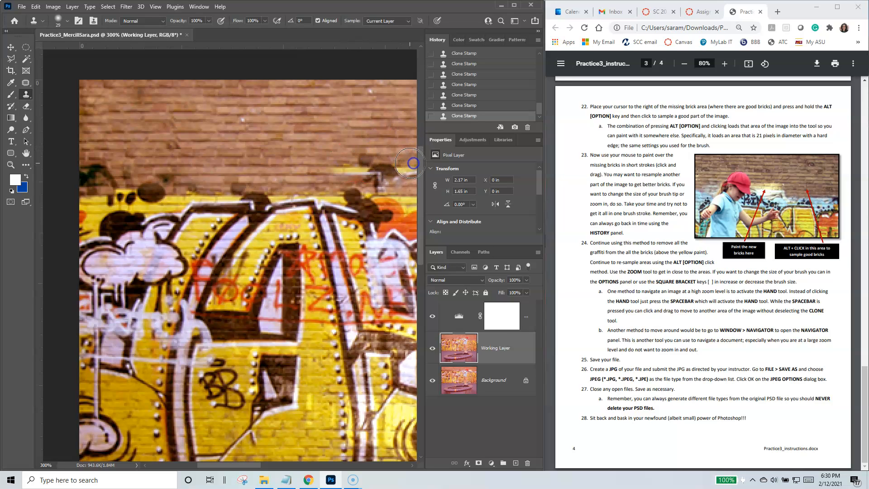
pyautogui.moveTo(334, 181); pyautogui.dragTo(369, 176)
pyautogui.moveTo(344, 198); pyautogui.dragTo(344, 199)
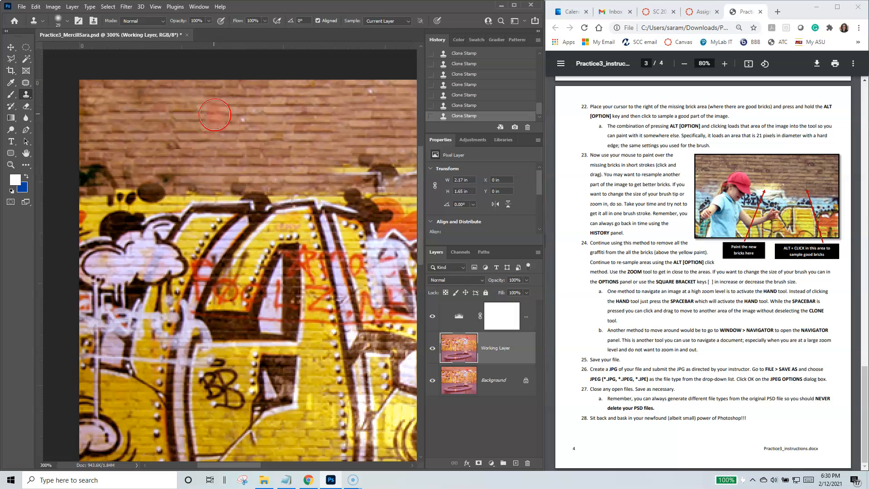
pyautogui.keyDown('alt'); pyautogui.click(243, 113); pyautogui.keyUp('alt')
# Step: Zoom to 600% on the remaining graffiti beside the girl's hat and face, with the Clone Stamp tool active
pyautogui.moveTo(331, 168)
pyautogui.mouseDown()
pyautogui.moveTo(393, 169)
pyautogui.moveTo(391, 177)
pyautogui.moveTo(228, 157)
pyautogui.moveTo(109, 157)
pyautogui.mouseUp()
pyautogui.moveTo(373, 163); pyautogui.dragTo(177, 156)
pyautogui.click(33, 158)
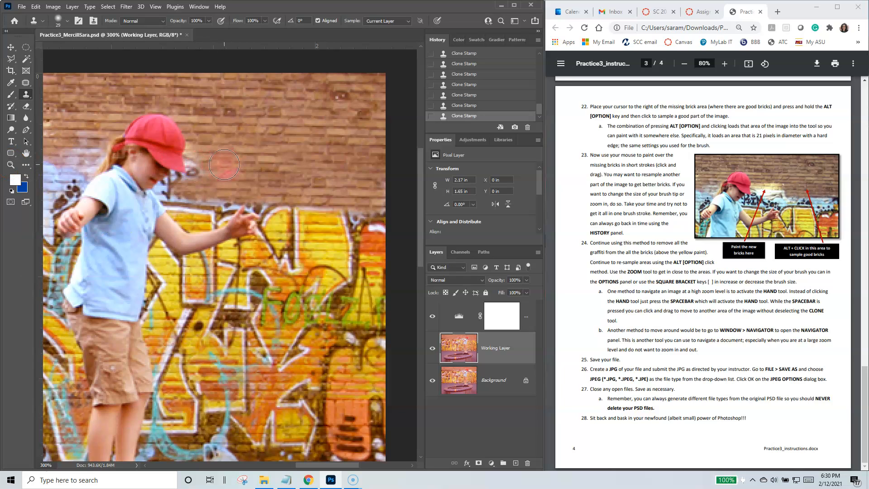
pyautogui.press('z')
pyautogui.click(197, 163)
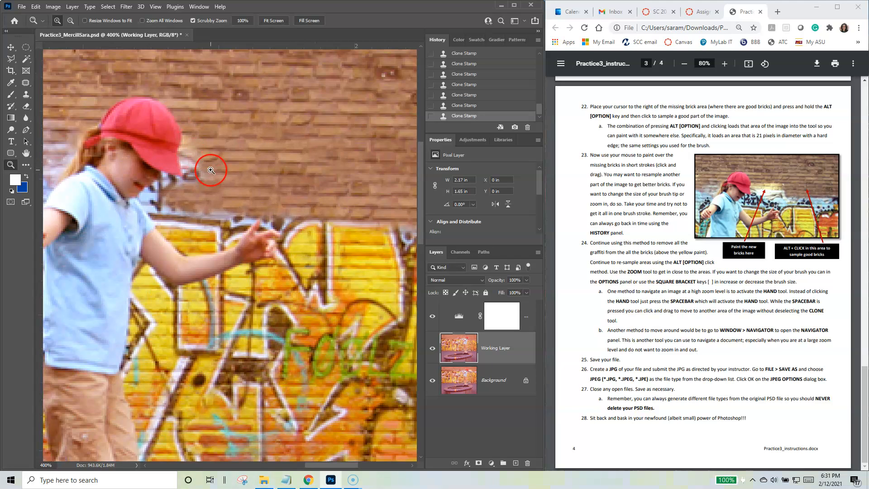
pyautogui.click(194, 166)
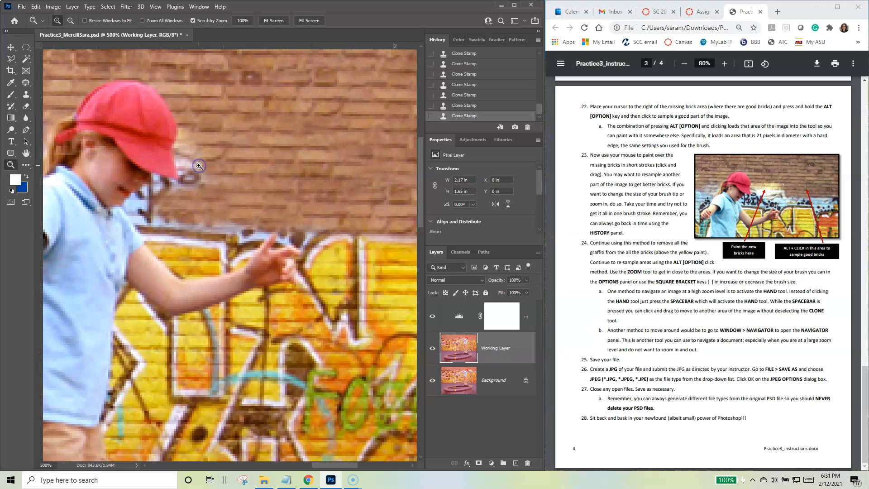
pyautogui.click(225, 173)
pyautogui.press('s')
pyautogui.moveTo(208, 170); pyautogui.dragTo(332, 173)
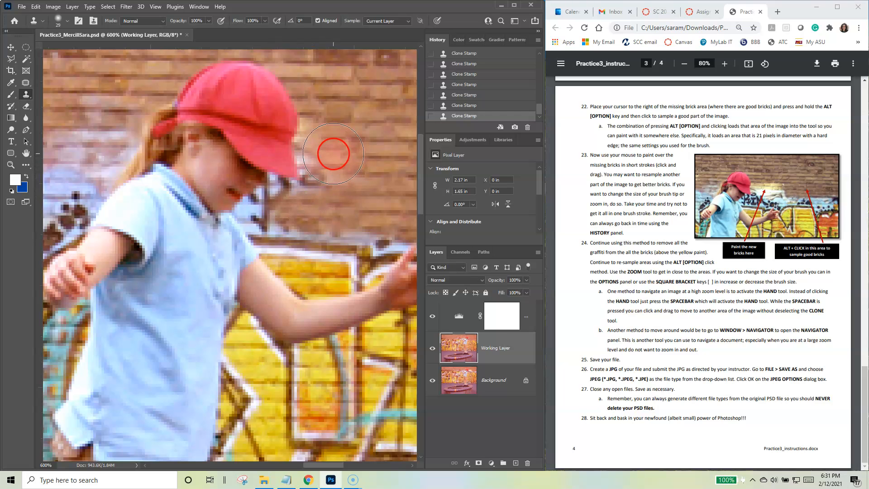
# Step: Reduce the Clone Stamp brush size to 9 px for the fine detail beside the girl's face
pyautogui.click(68, 21)
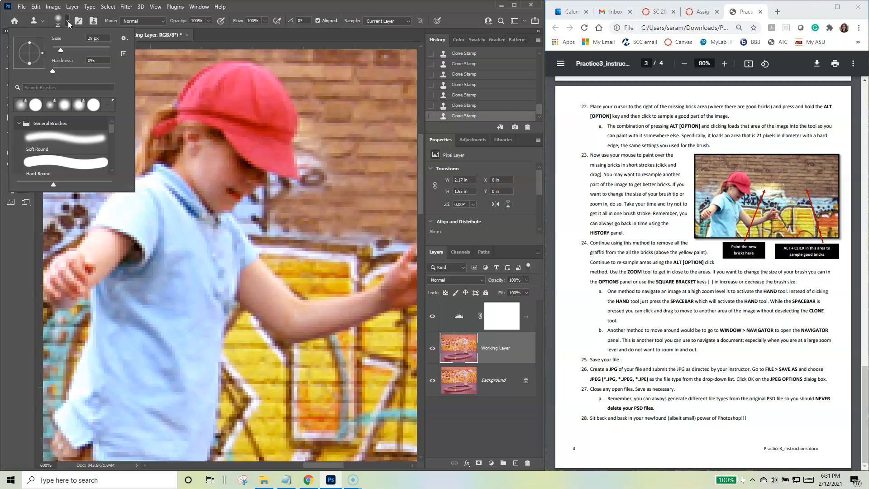
pyautogui.click(68, 22)
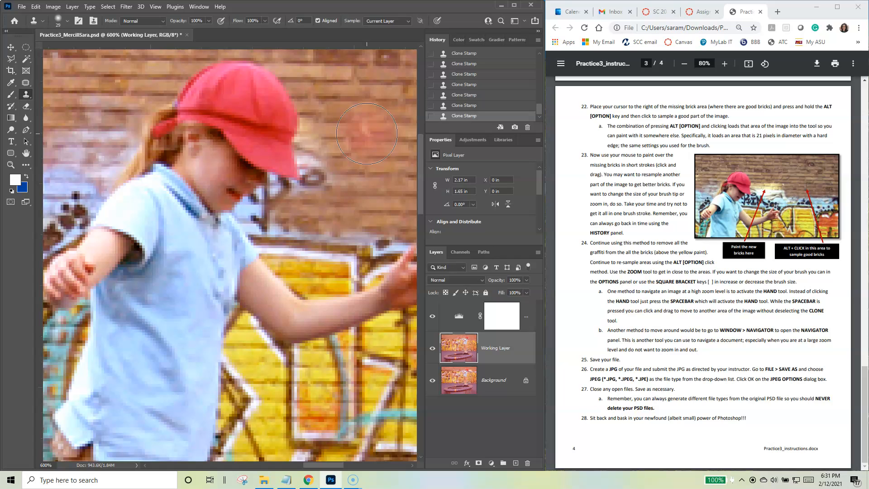
pyautogui.press('[')
pyautogui.press('[')
pyautogui.press('[')
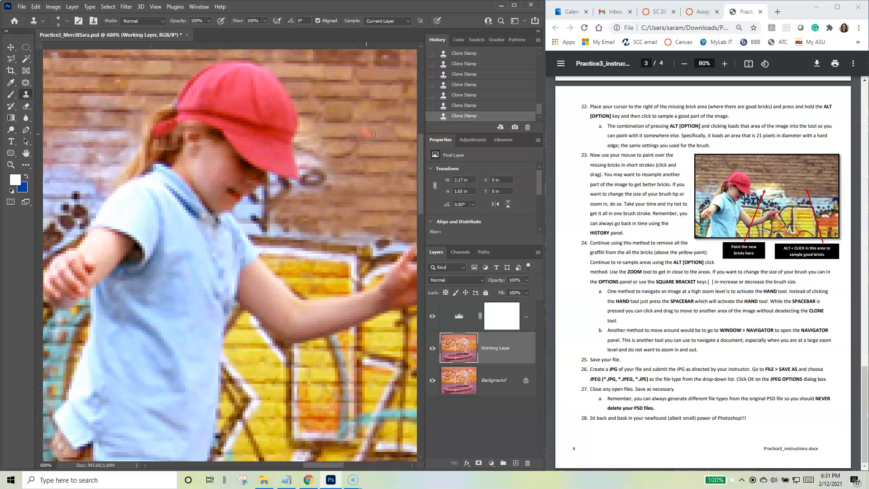
# Step: Adjust the Clone Stamp brush size and clone clean bricks over the graffiti between the girl's face and her outstretched arm
pyautogui.press(']')
pyautogui.press('[')
pyautogui.press('[')
pyautogui.press('[')
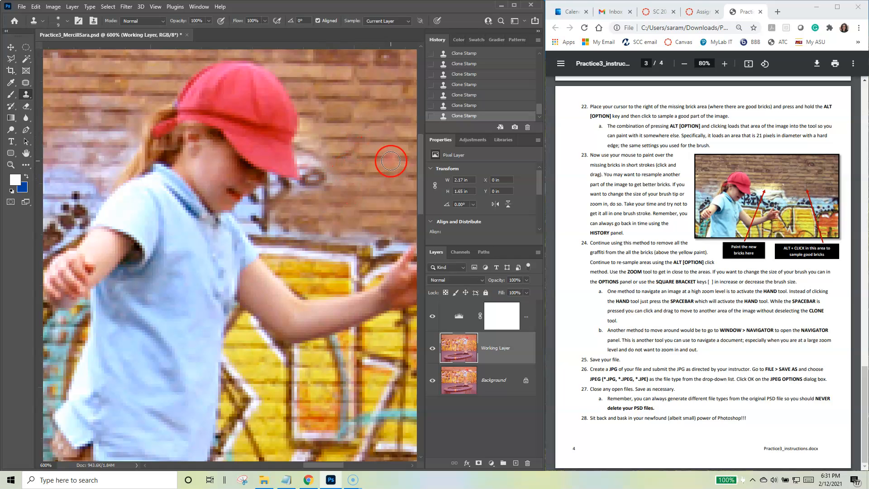
pyautogui.moveTo(350, 179)
pyautogui.mouseDown()
pyautogui.moveTo(311, 182)
pyautogui.moveTo(324, 166)
pyautogui.moveTo(312, 162)
pyautogui.moveTo(319, 154)
pyautogui.moveTo(311, 136)
pyautogui.moveTo(322, 151)
pyautogui.moveTo(293, 213)
pyautogui.moveTo(333, 211)
pyautogui.moveTo(362, 194)
pyautogui.moveTo(363, 161)
pyautogui.mouseUp()
pyautogui.keyDown('alt'); pyautogui.click(398, 211); pyautogui.keyUp('alt')
pyautogui.moveTo(353, 229)
pyautogui.mouseDown()
pyautogui.moveTo(259, 218)
pyautogui.moveTo(295, 205)
pyautogui.moveTo(316, 184)
pyautogui.mouseUp()
# Step: Resample clean bricks from the upper wall and clone over the remaining graffiti beside the girl's hat and under her chin
pyautogui.keyDown('alt'); pyautogui.click(389, 94); pyautogui.keyUp('alt')
pyautogui.moveTo(310, 125)
pyautogui.mouseDown()
pyautogui.moveTo(305, 189)
pyautogui.moveTo(276, 188)
pyautogui.moveTo(247, 218)
pyautogui.moveTo(329, 230)
pyautogui.mouseUp()
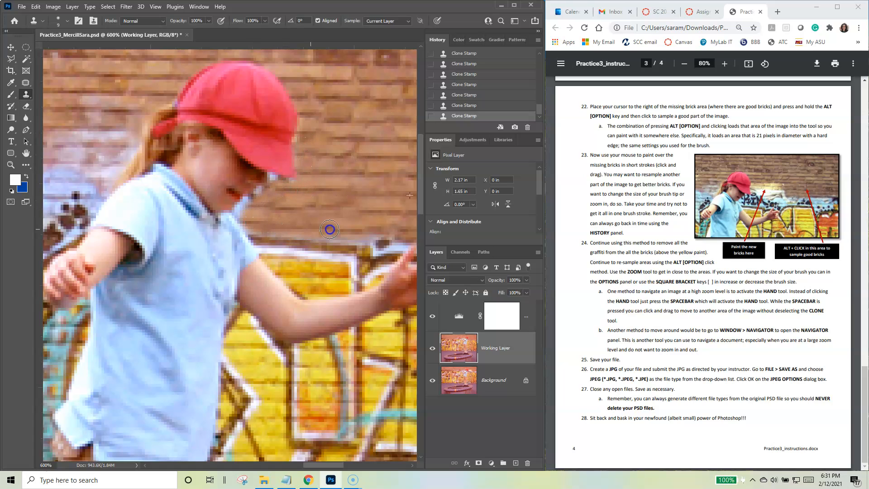
pyautogui.keyDown('alt'); pyautogui.click(393, 104); pyautogui.keyUp('alt')
pyautogui.moveTo(290, 187)
pyautogui.mouseDown()
pyautogui.moveTo(275, 186)
pyautogui.moveTo(250, 213)
pyautogui.mouseUp()
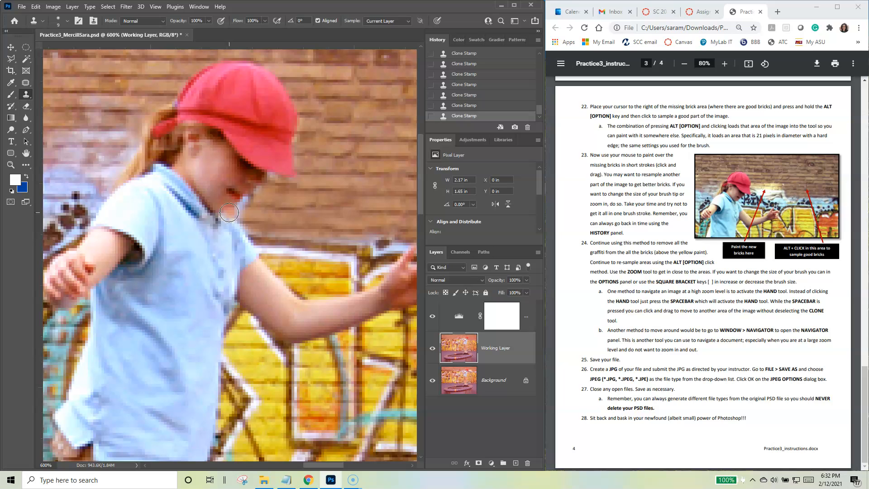
# Step: Fit the whole image in view and toggle the Working Layer's visibility to compare the retouched bricks with the original
pyautogui.doubleClick(26, 153)
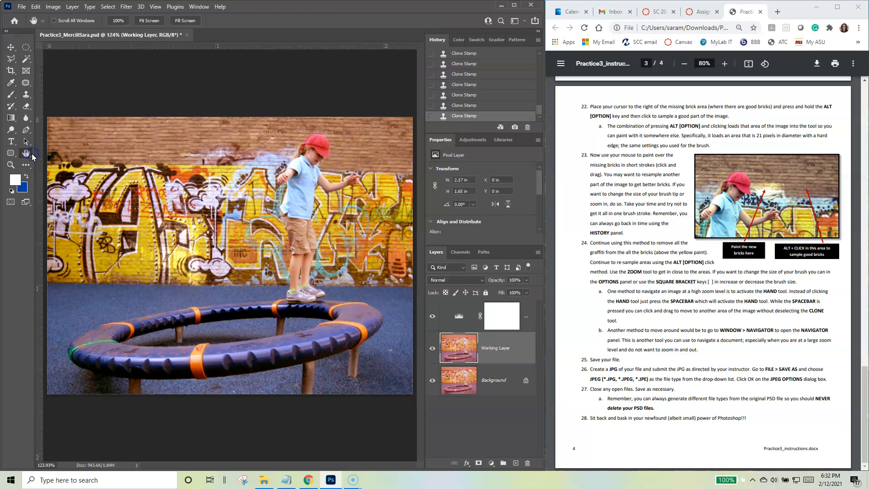
pyautogui.click(433, 349)
pyautogui.click(433, 349)
pyautogui.click(433, 349)
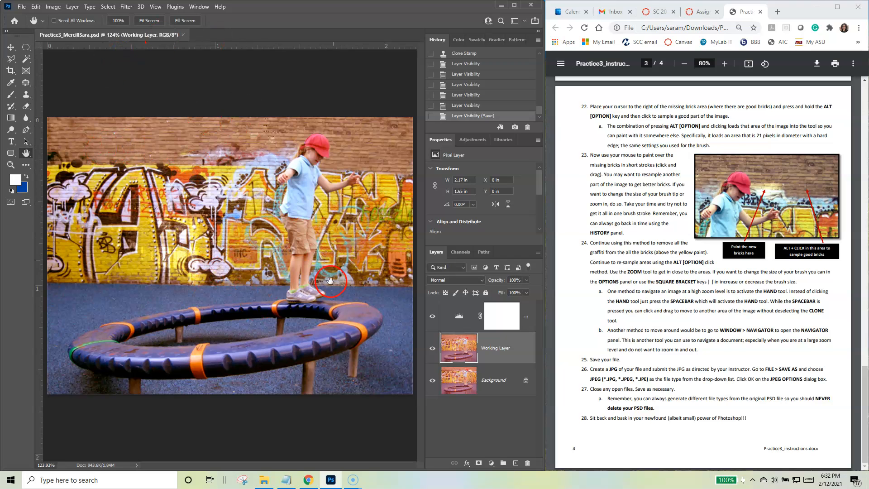
# Step: Save a JPEG (*.JPG) copy of the image in Downloads under the same base name, with Maximum quality 12 and Progressive format
pyautogui.click(22, 7)
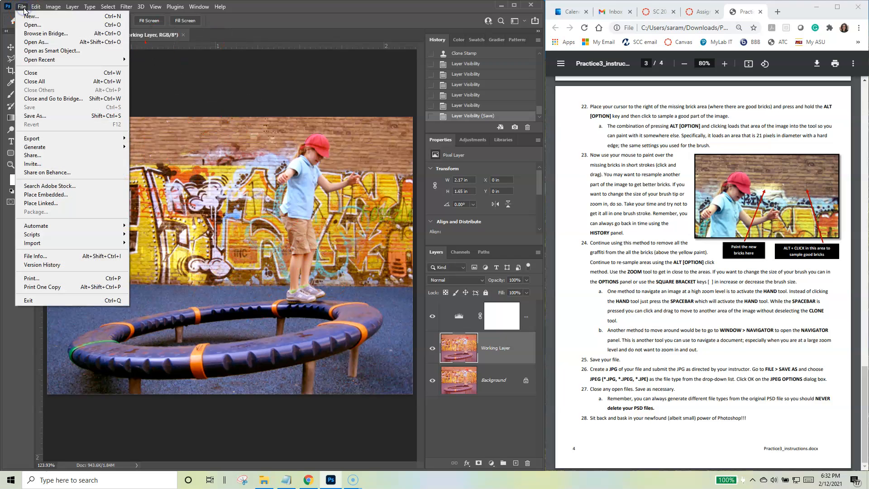
pyautogui.click(44, 117)
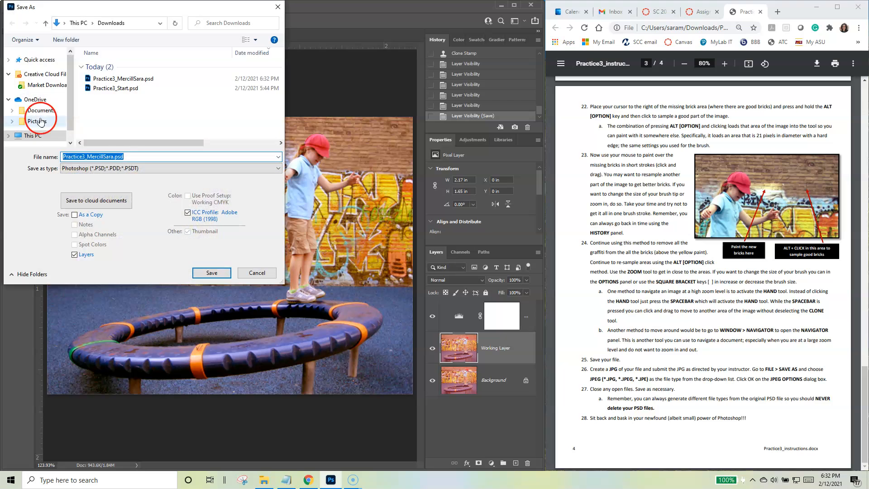
pyautogui.click(126, 168)
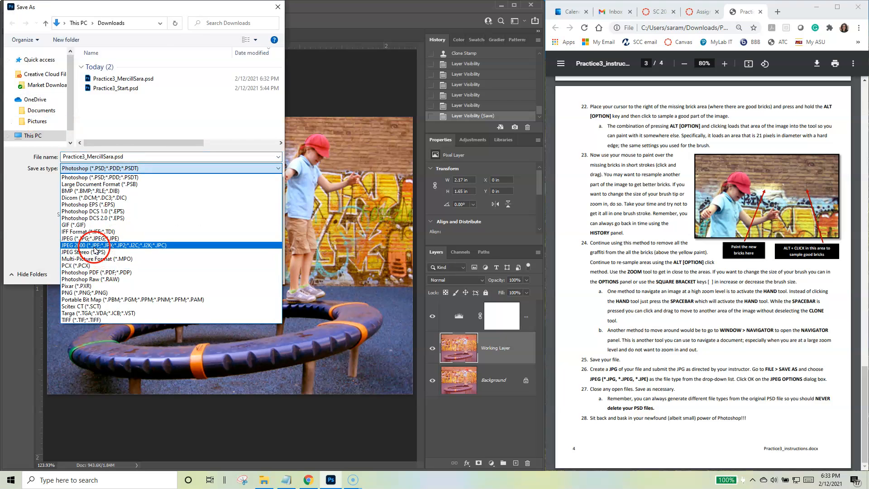
pyautogui.click(95, 249)
pyautogui.click(121, 168)
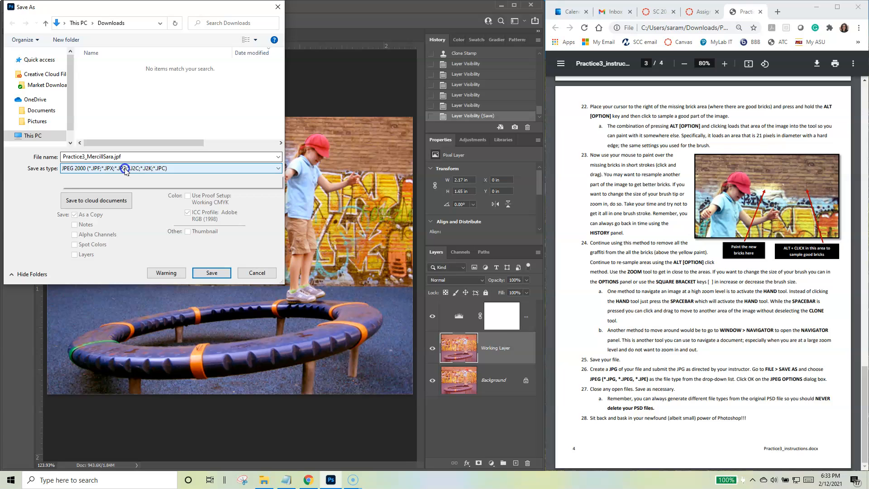
pyautogui.click(90, 238)
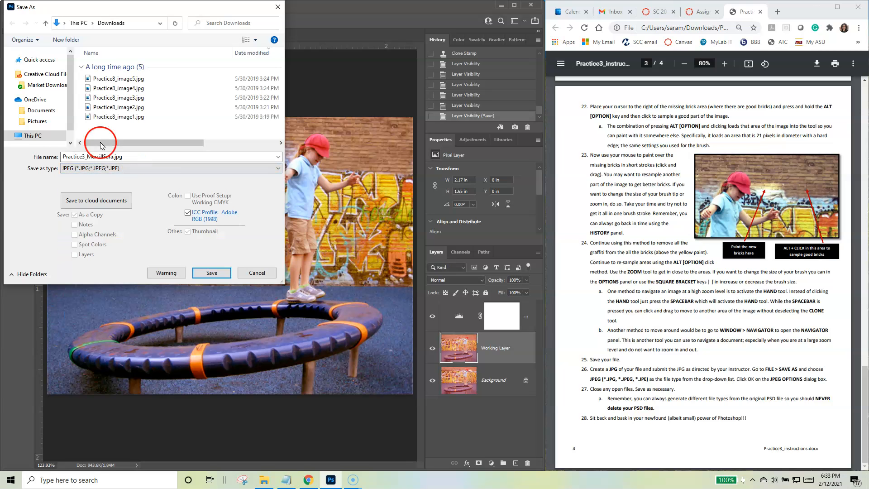
pyautogui.click(212, 272)
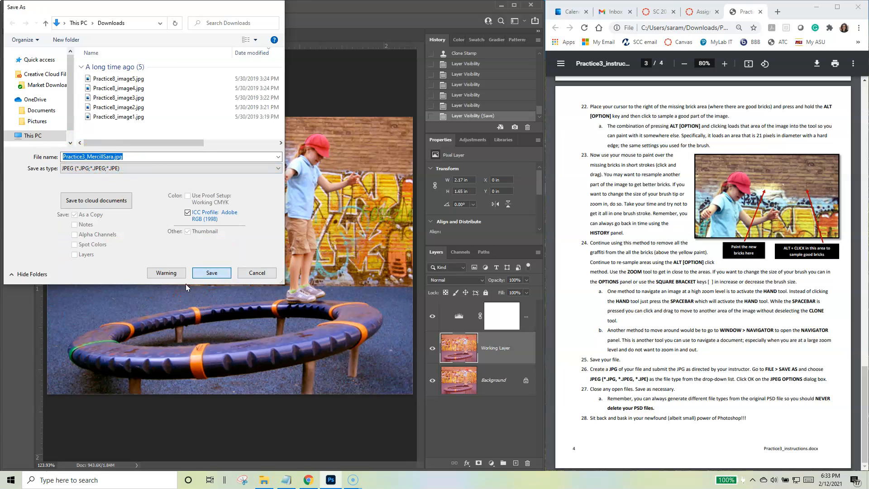
pyautogui.click(343, 154)
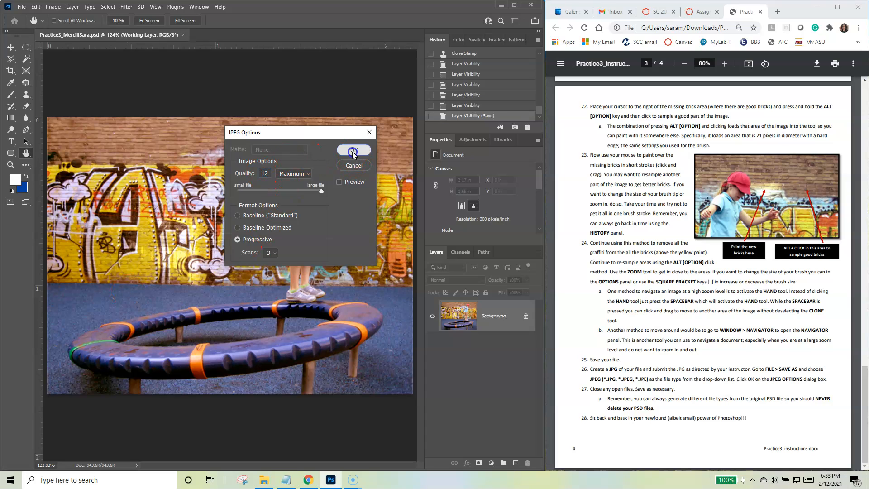